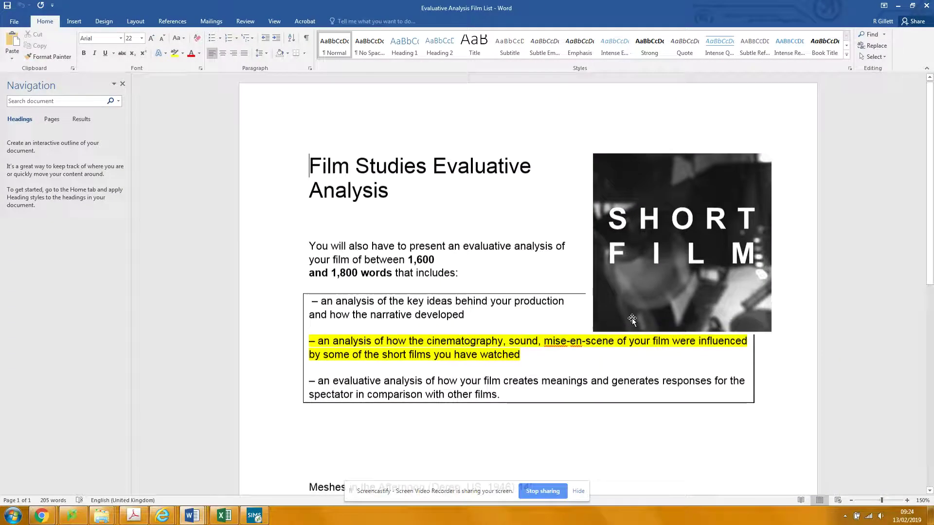
Highlight the spec bullets on key ideas, cinematography and sound, and spectator responses
scroll(632, 318, down, 3)
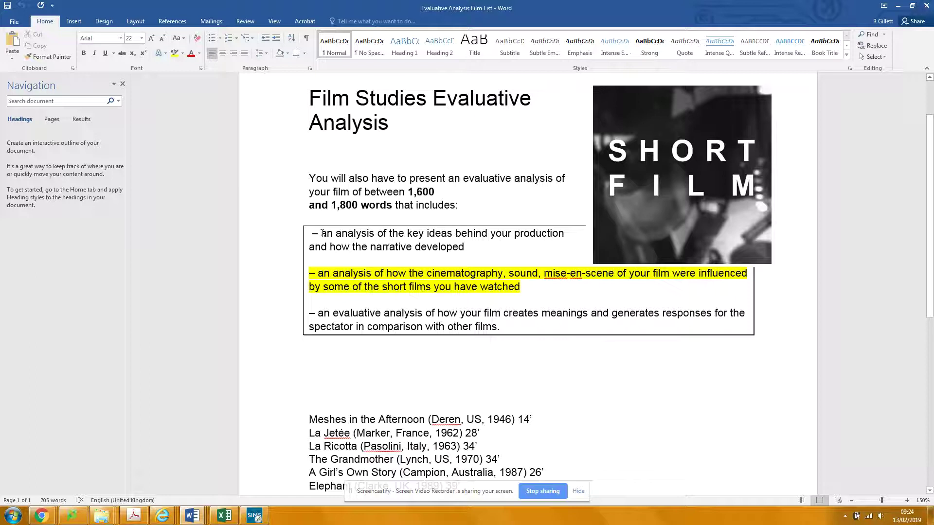
drag(322, 233, 459, 249)
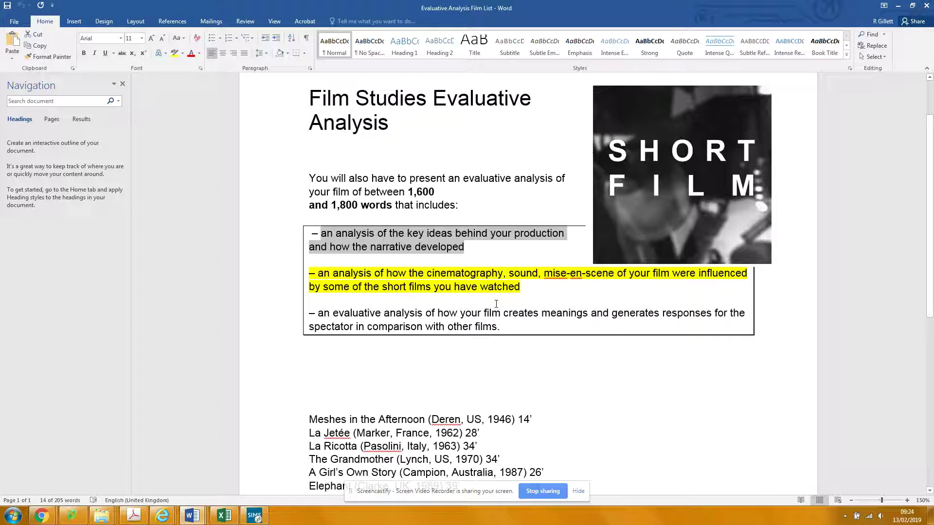
click(535, 299)
drag(320, 267, 675, 275)
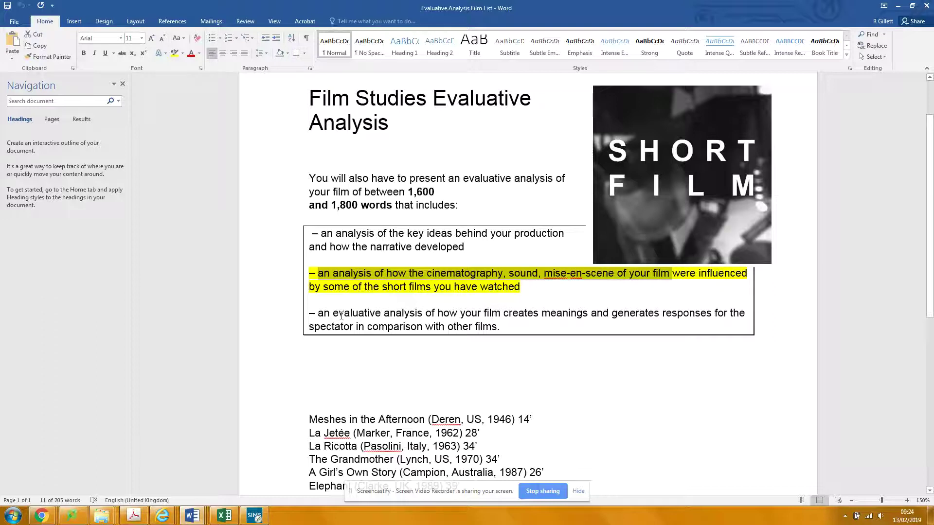
drag(341, 315, 513, 330)
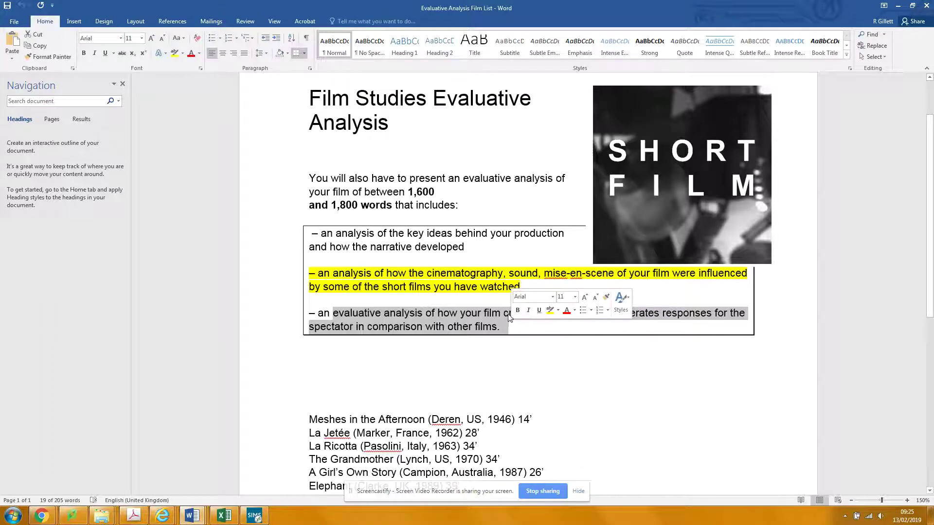
Select the list of short films, then the La Ricotta entry
scroll(535, 322, down, 5)
scroll(591, 325, up, 2)
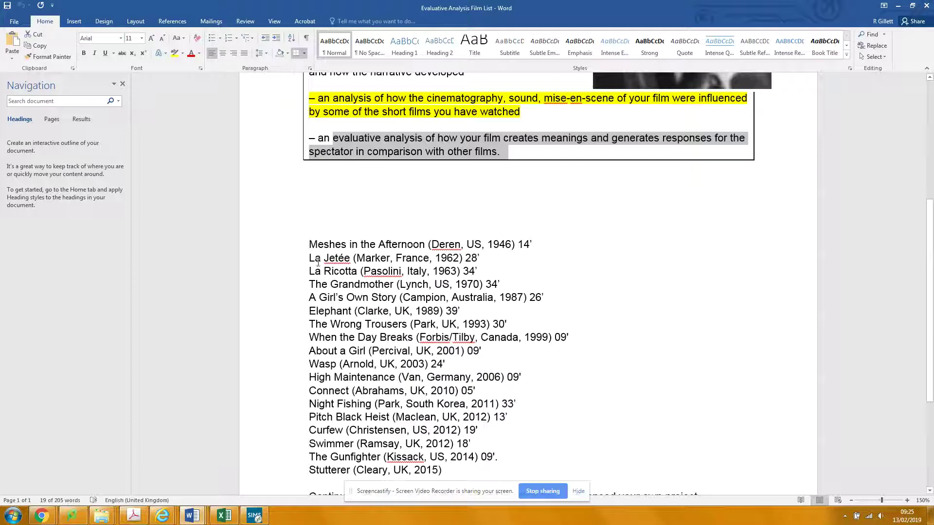
drag(309, 244, 444, 472)
scroll(481, 421, down, 2)
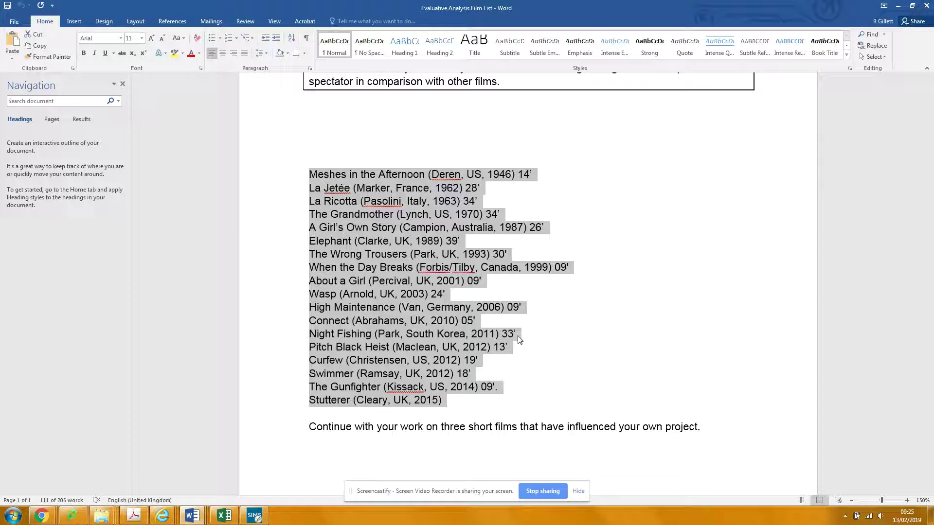
click(622, 248)
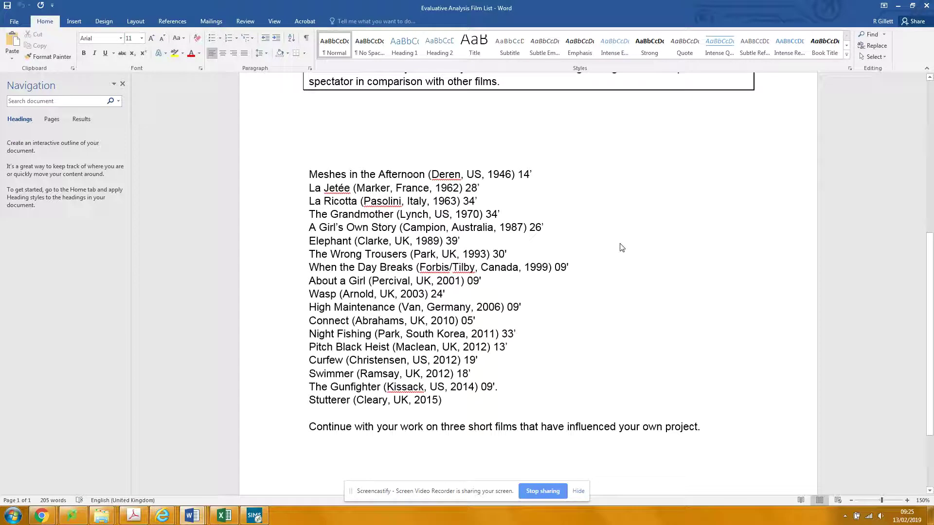
drag(310, 200, 494, 216)
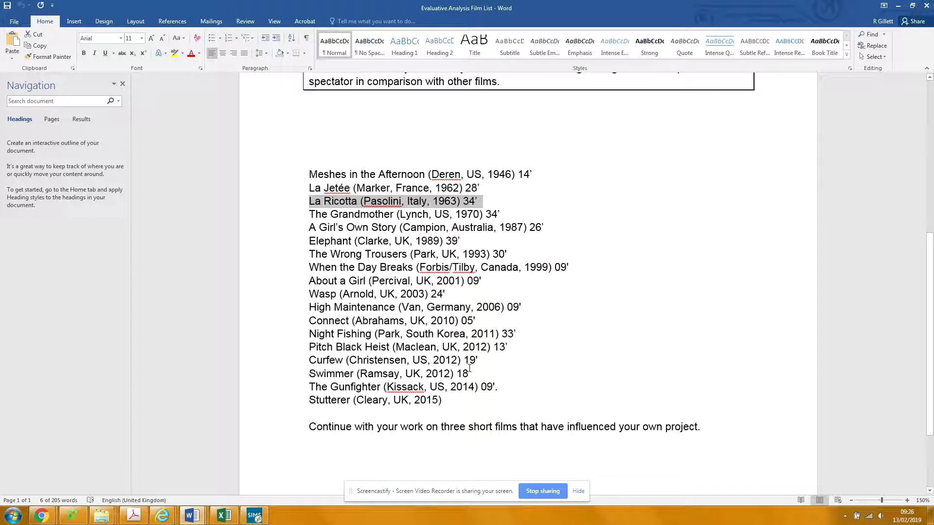
scroll(428, 340, down, 1)
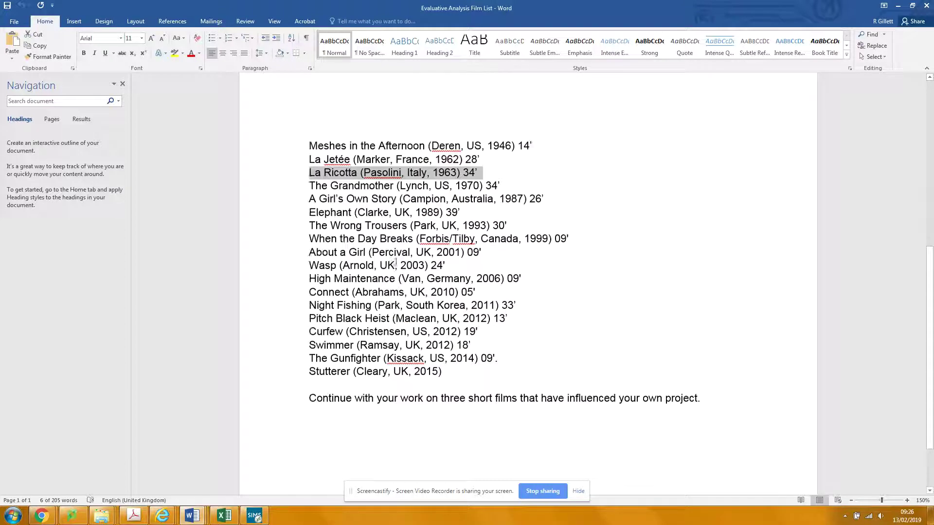
scroll(396, 263, up, 1)
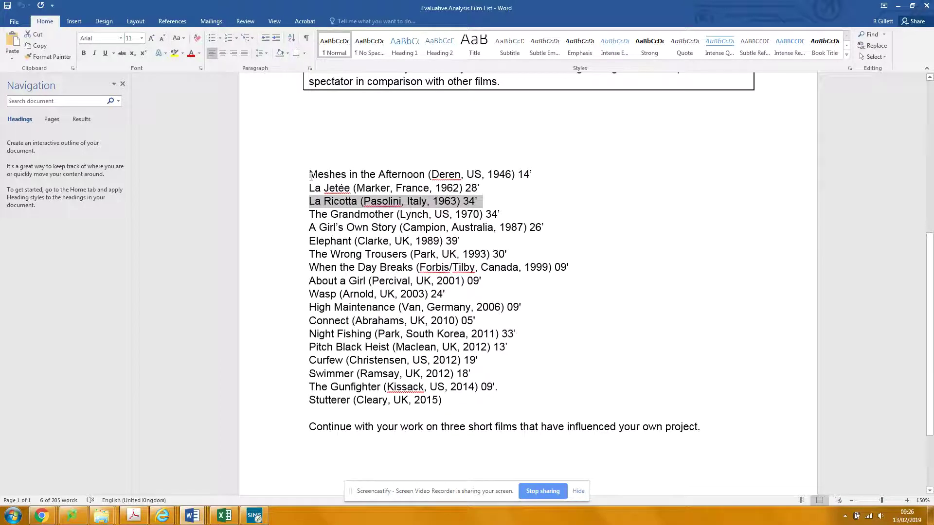
Pick out the Pitch Black Heist, Stutterer and Elephant entries in the film list
drag(310, 176, 475, 402)
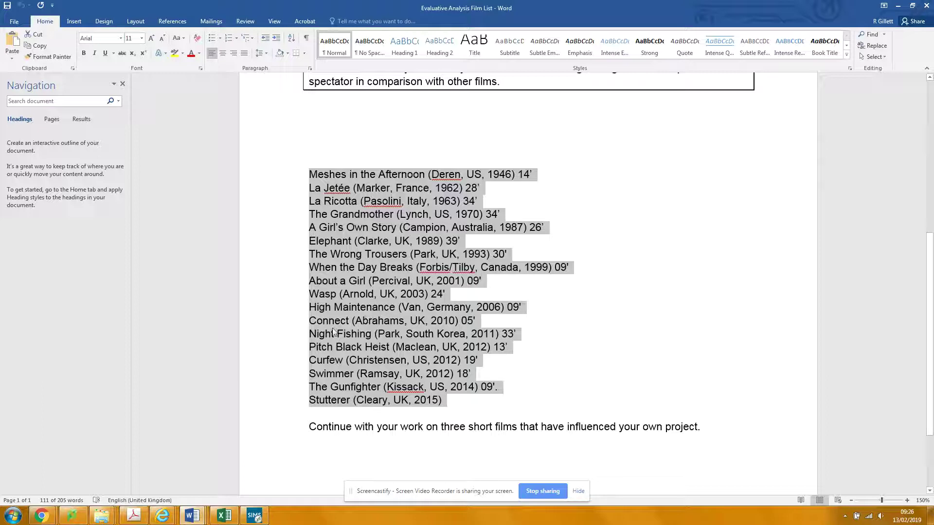
click(332, 348)
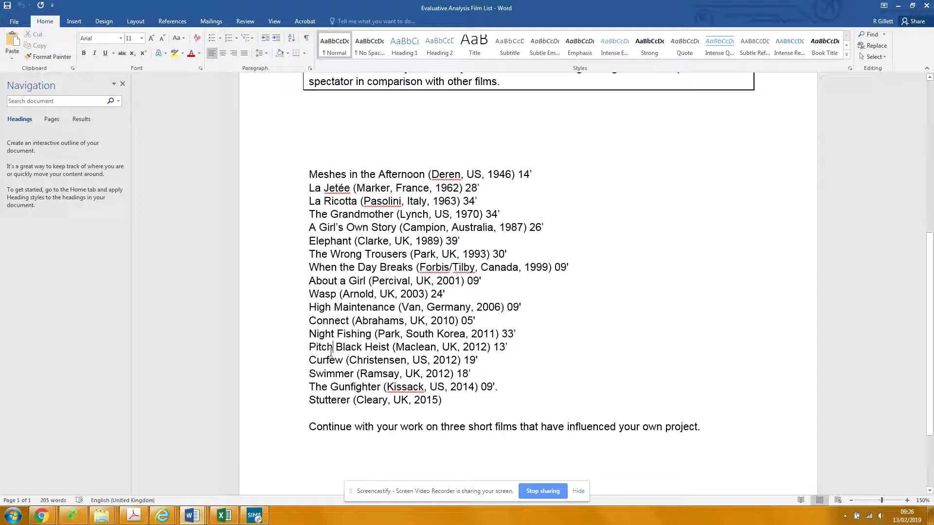
drag(310, 348, 507, 348)
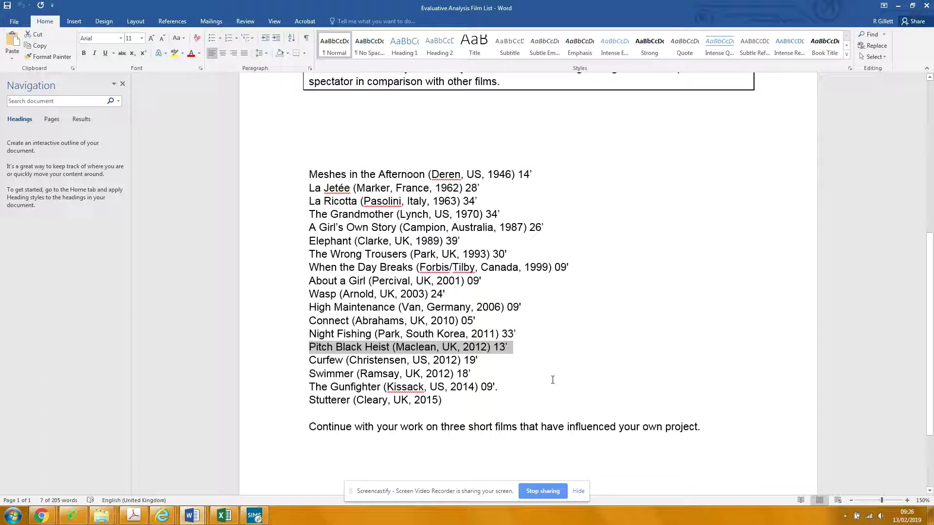
scroll(552, 380, down, 3)
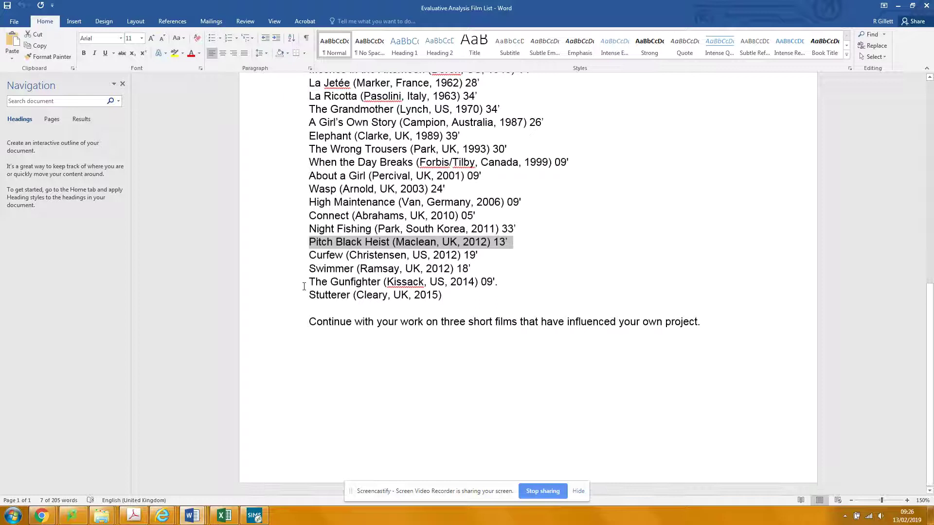
drag(319, 295, 446, 300)
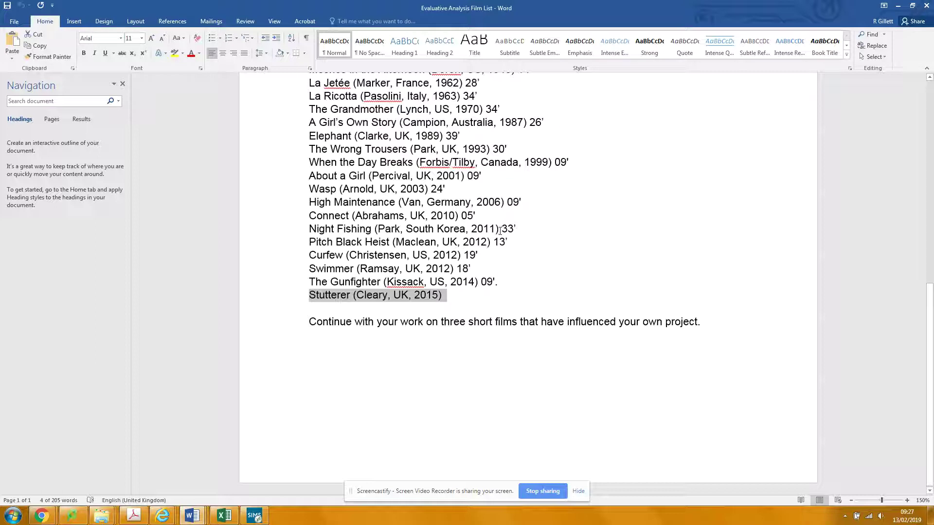
scroll(499, 230, up, 1)
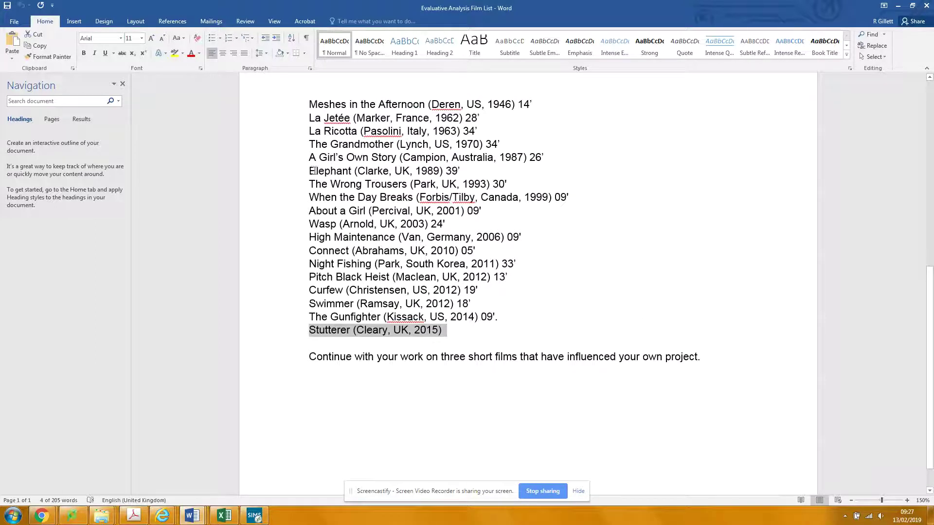
drag(314, 171, 463, 179)
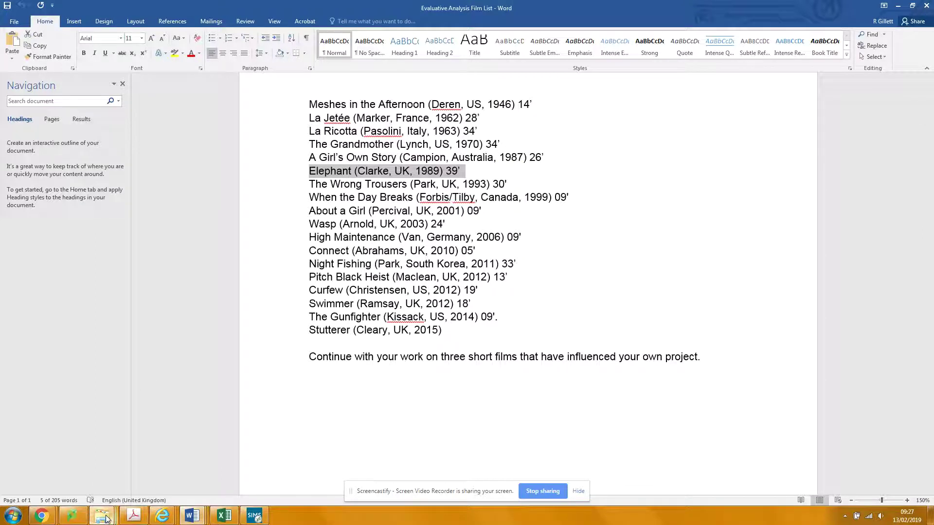
Open the Z: drive from Computer, search it for 'elephant', and copy the search term
mouse_move(106, 519)
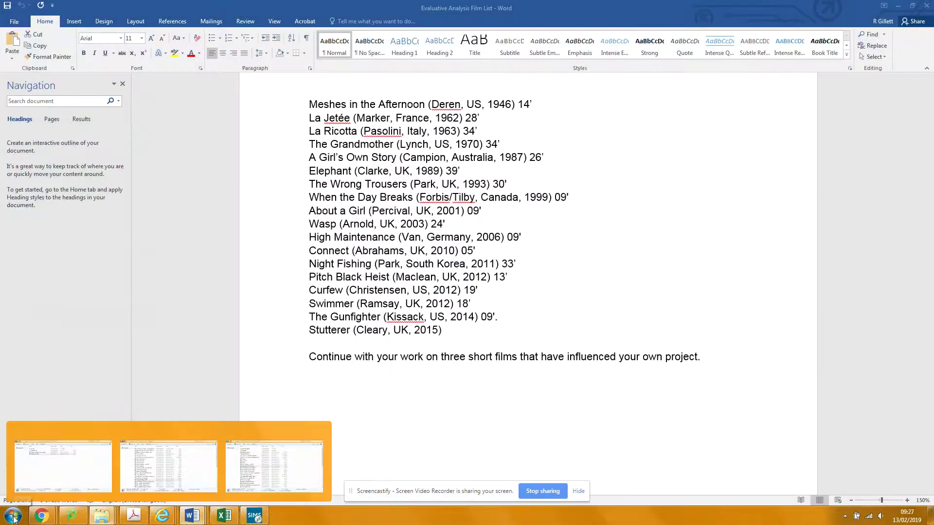
click(14, 517)
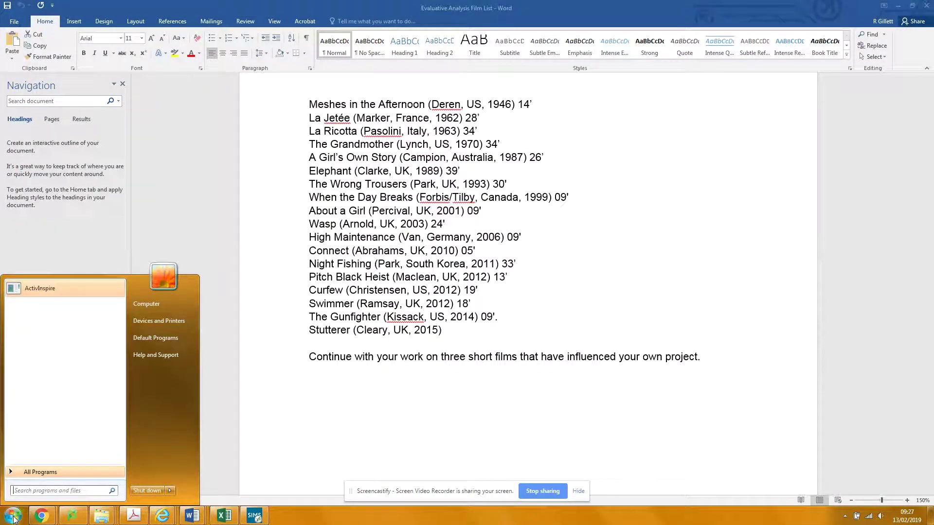
click(149, 303)
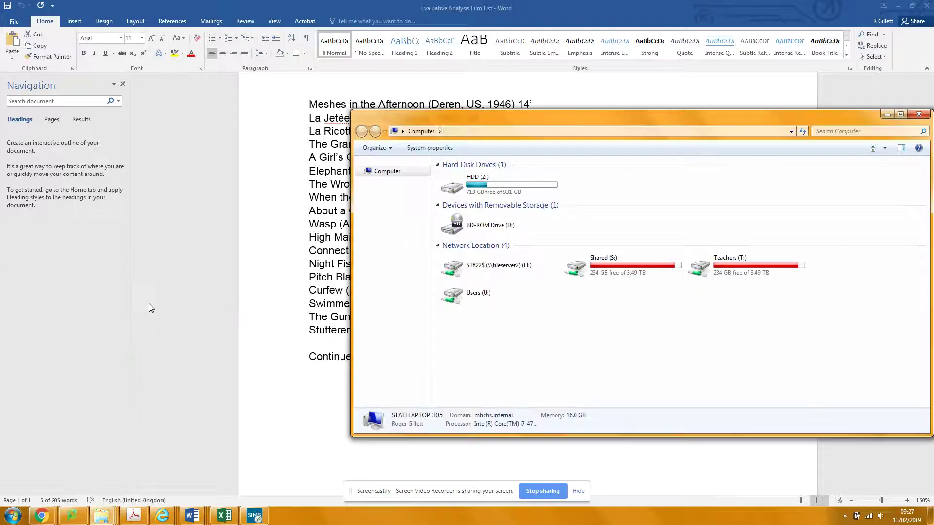
double_click(474, 193)
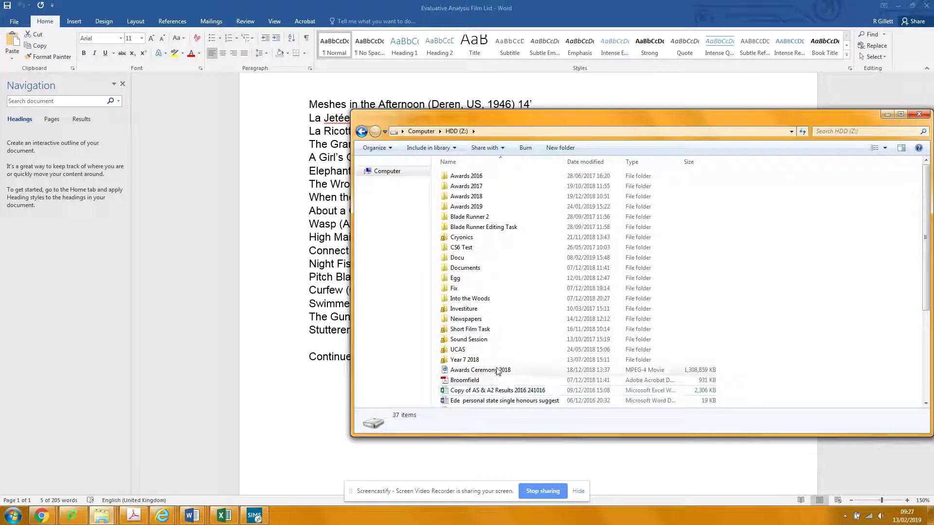
click(830, 131)
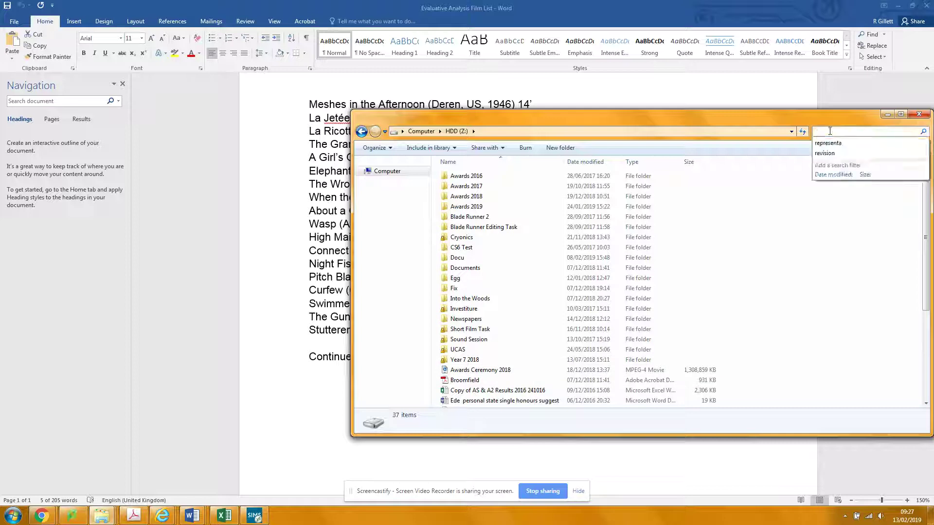
text(elephant)
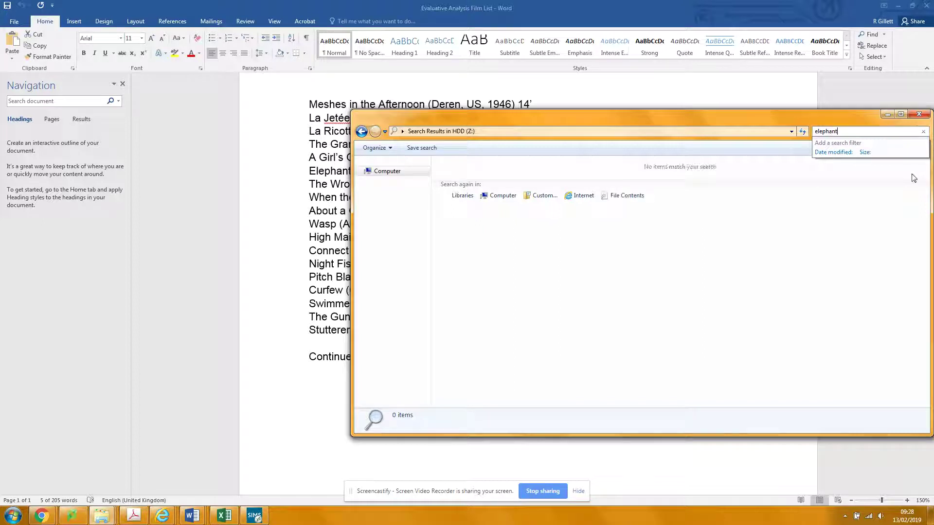
click(839, 131)
double_click(834, 133)
right_click(837, 130)
click(859, 151)
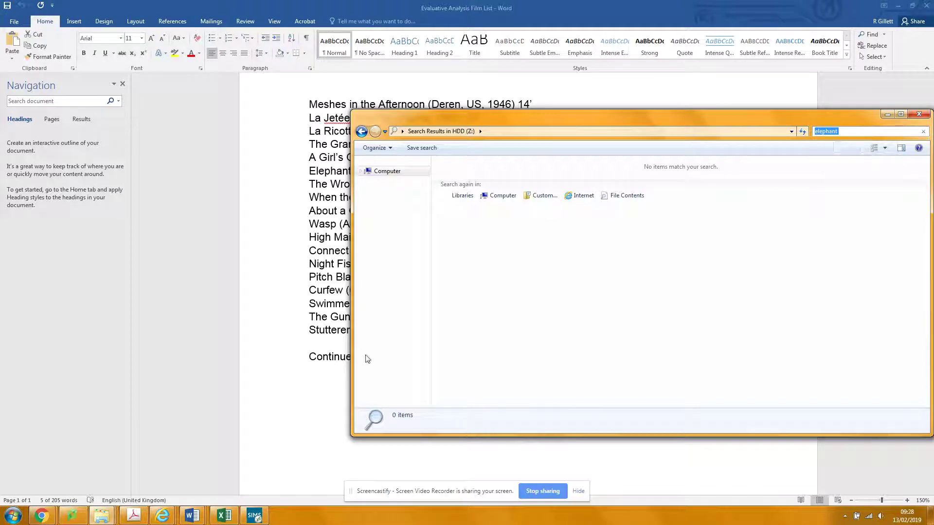
From the Short Film window, go back to H: and search it for 'elephant'
click(102, 516)
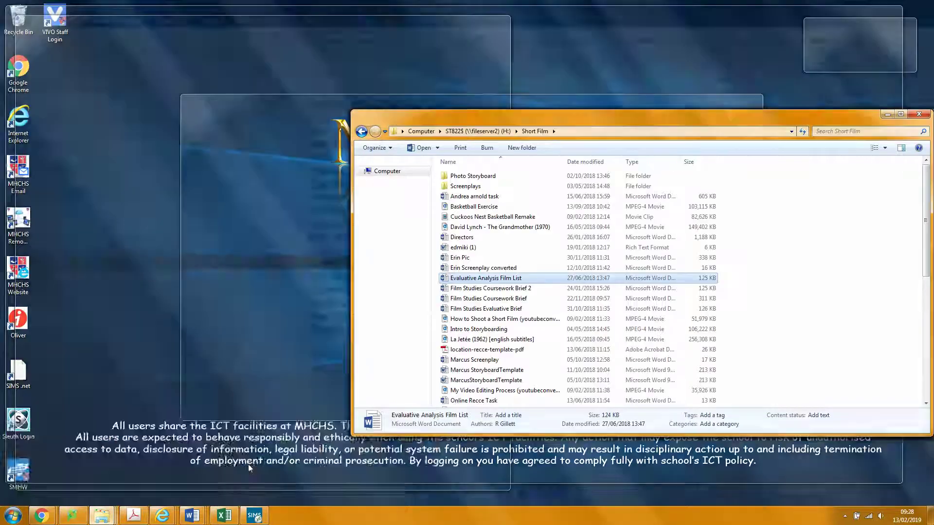
click(248, 464)
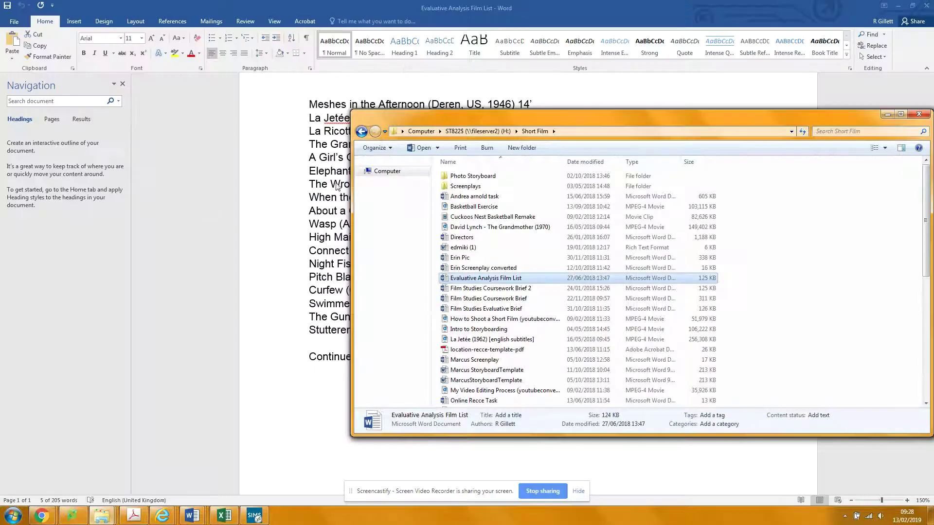
click(361, 131)
click(851, 131)
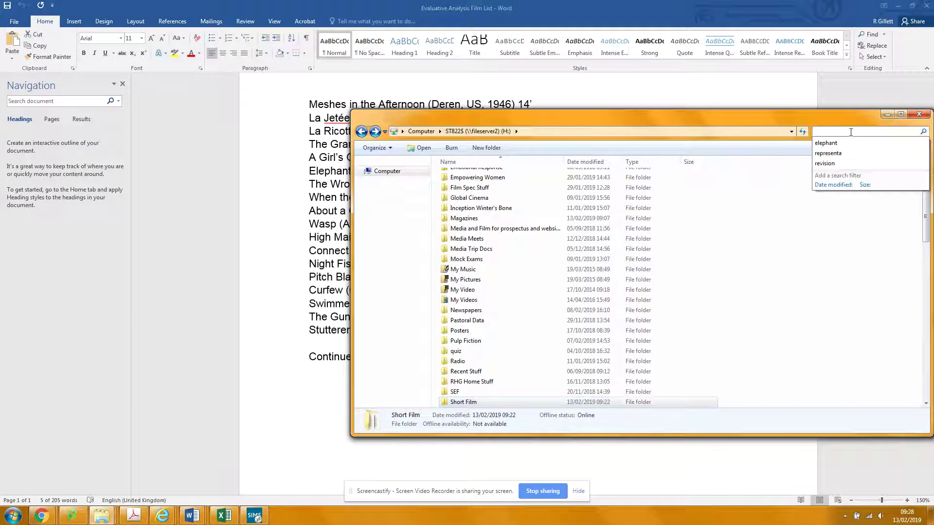
right_click(850, 133)
click(834, 145)
click(834, 145)
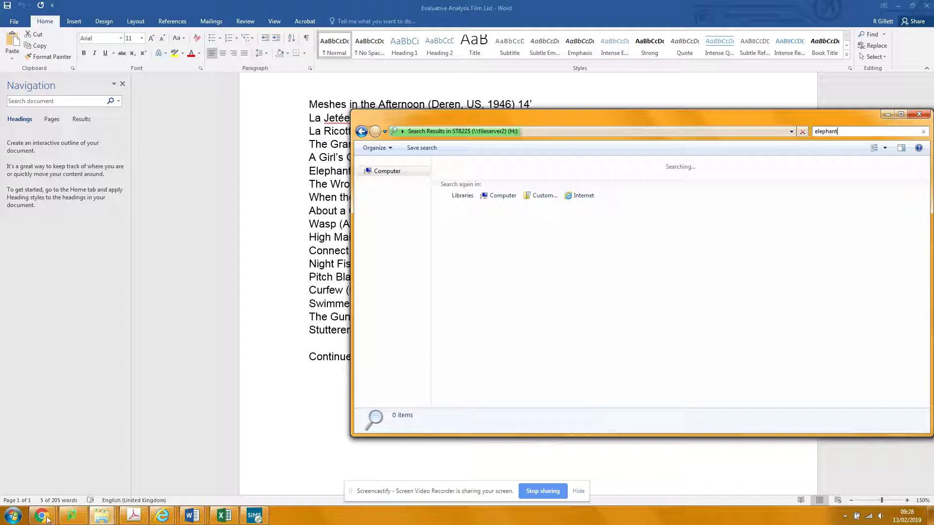
Bring Chrome forward on the imdark.com Elephant (1989) tab, which shows Error 522
mouse_move(41, 519)
click(19, 489)
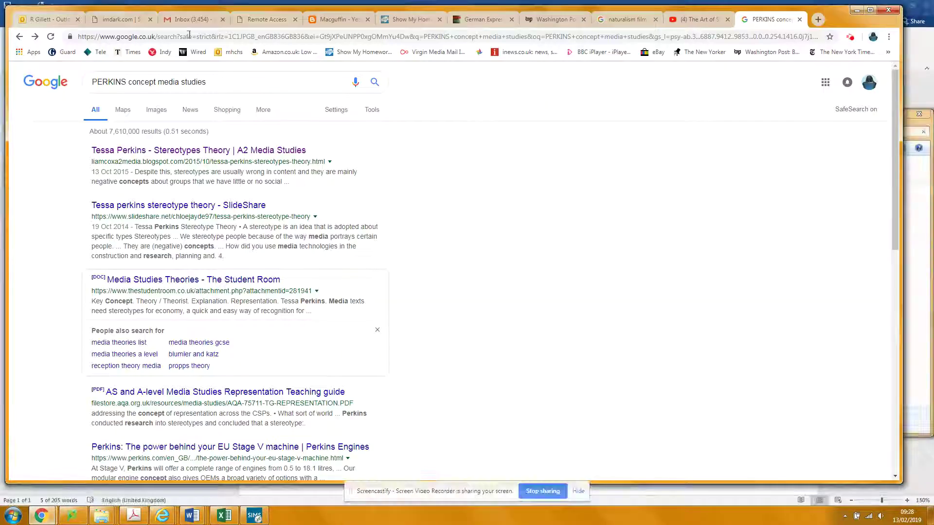
click(125, 20)
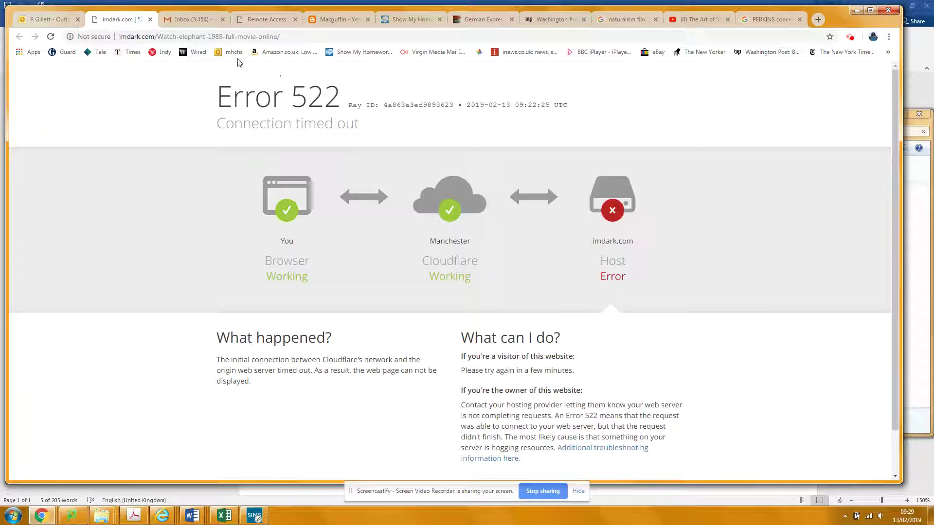
On YouTube, search 'elephant clarke' and open the Elephant (School Shooting) video
click(702, 22)
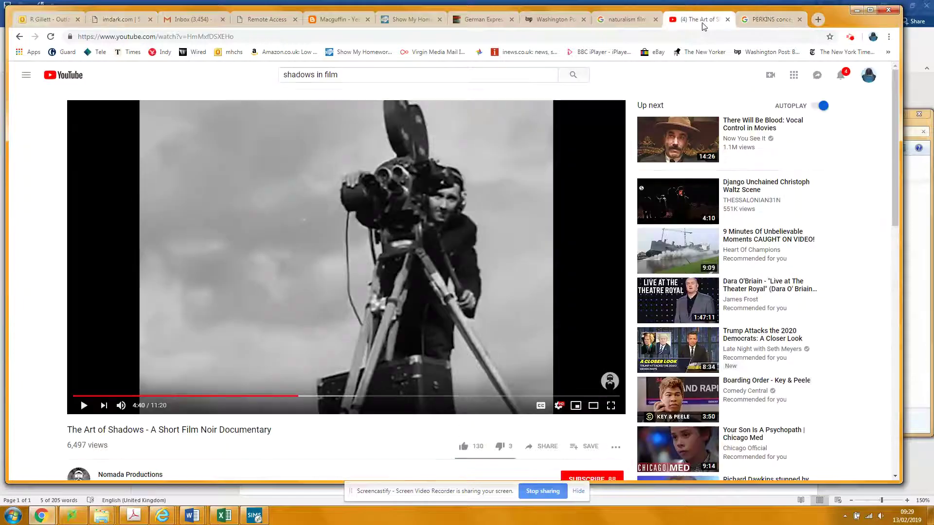
drag(397, 82, 271, 88)
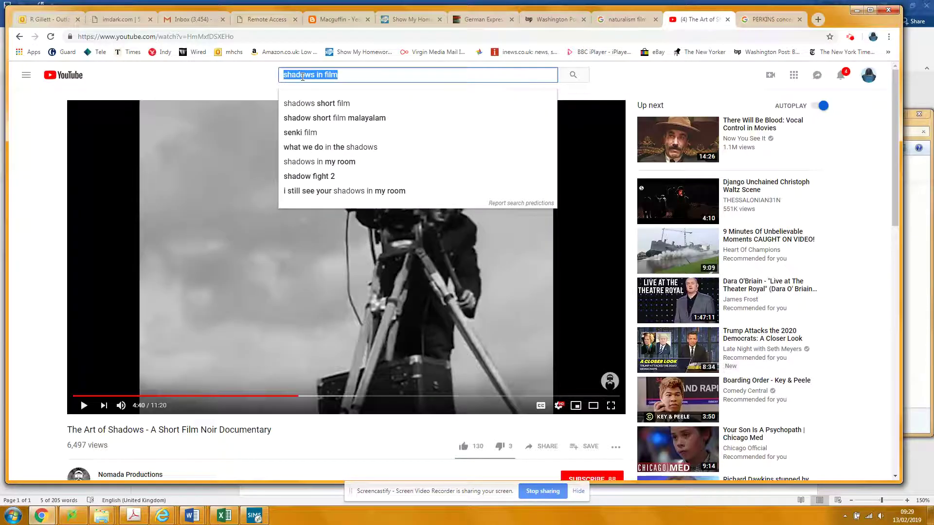
right_click(303, 77)
click(329, 113)
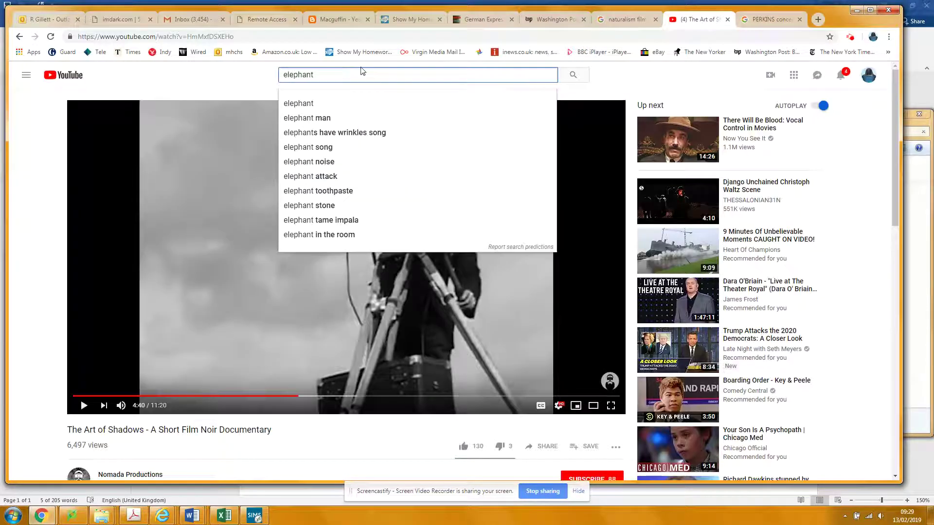
text(clar)
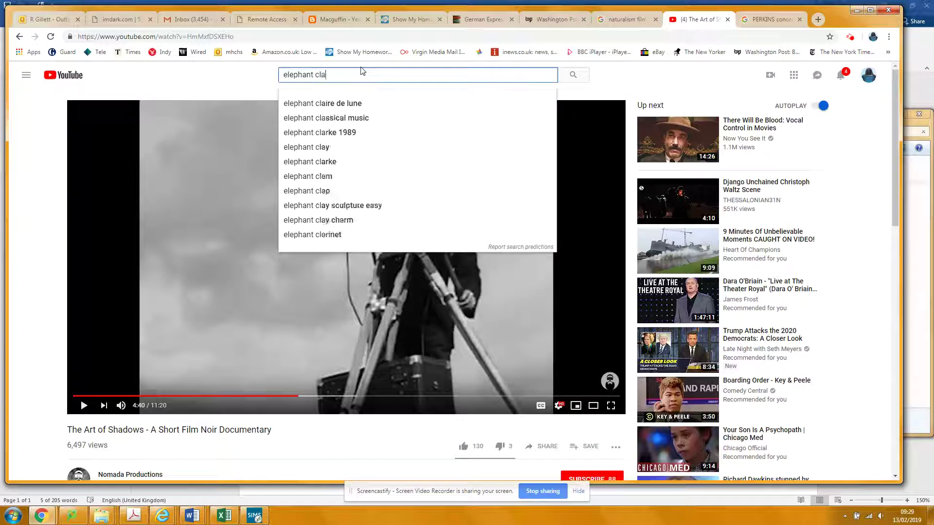
text(ke)
key(Return)
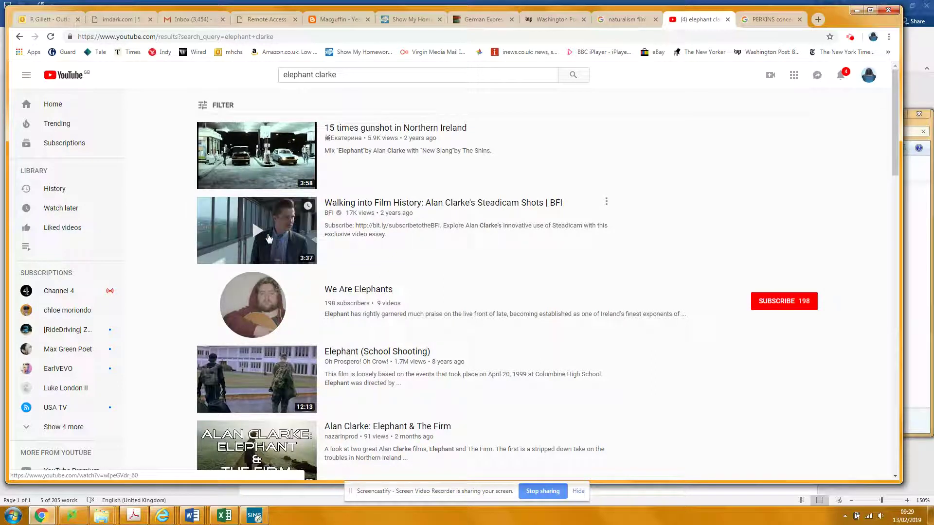
scroll(270, 237, down, 4)
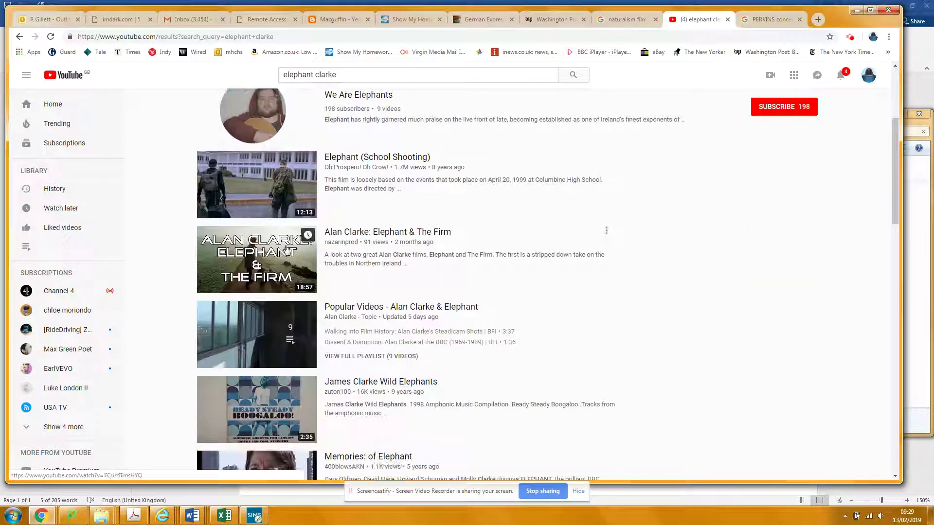
click(268, 193)
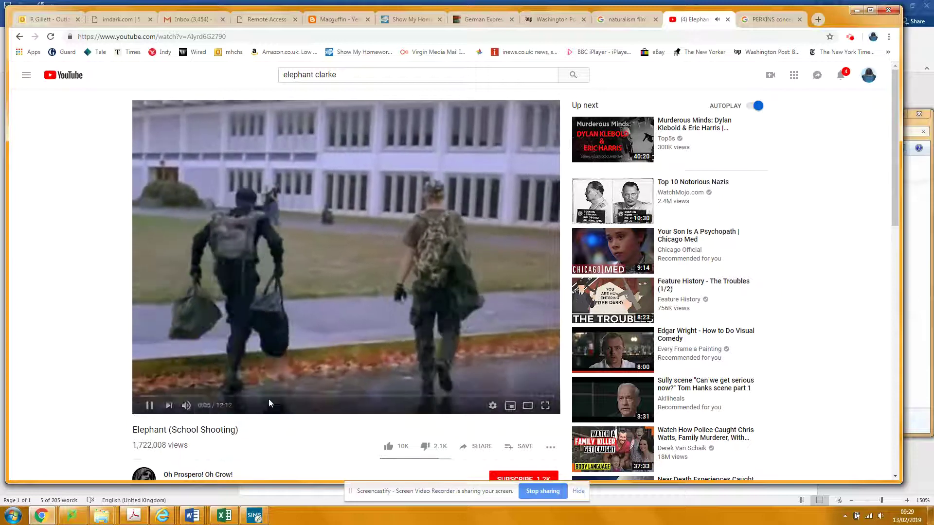
Skip the Elephant video ahead to 3:26, then go back to the 'elephant clarke' results
click(257, 396)
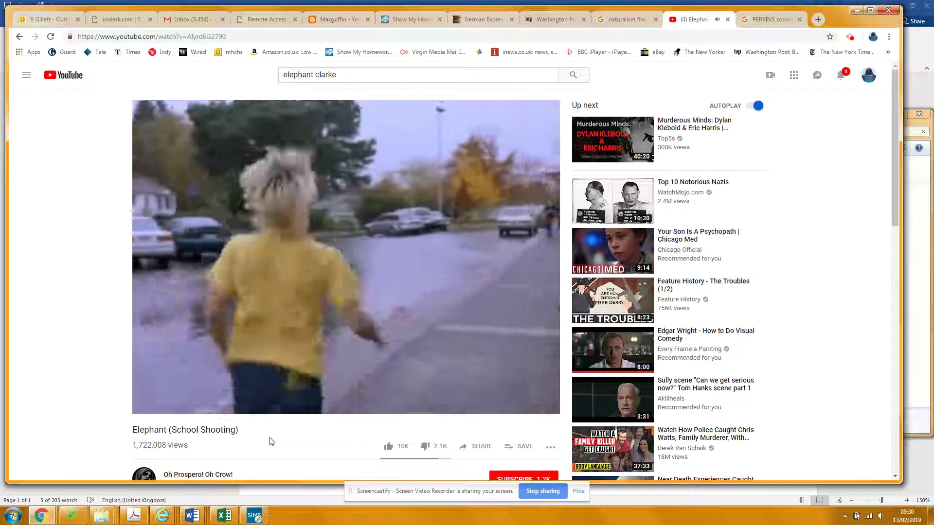
scroll(274, 442, down, 3)
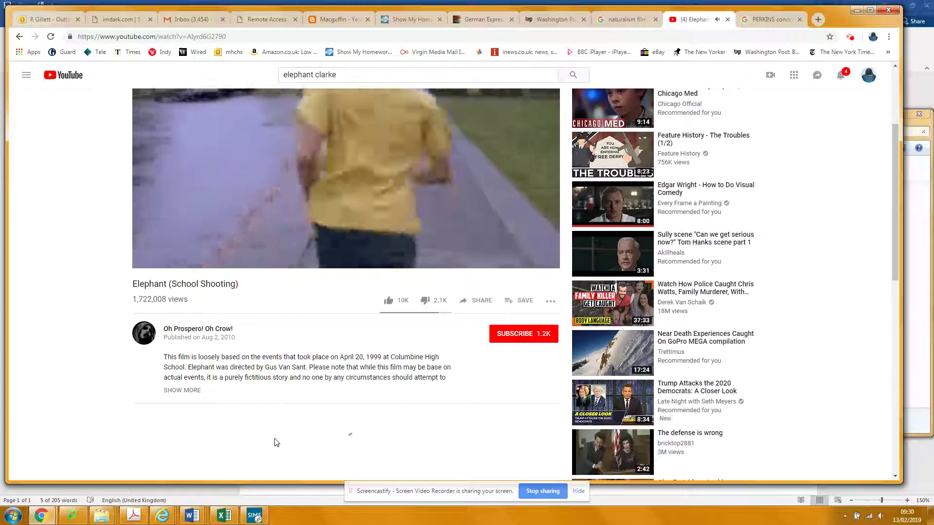
scroll(277, 438, up, 3)
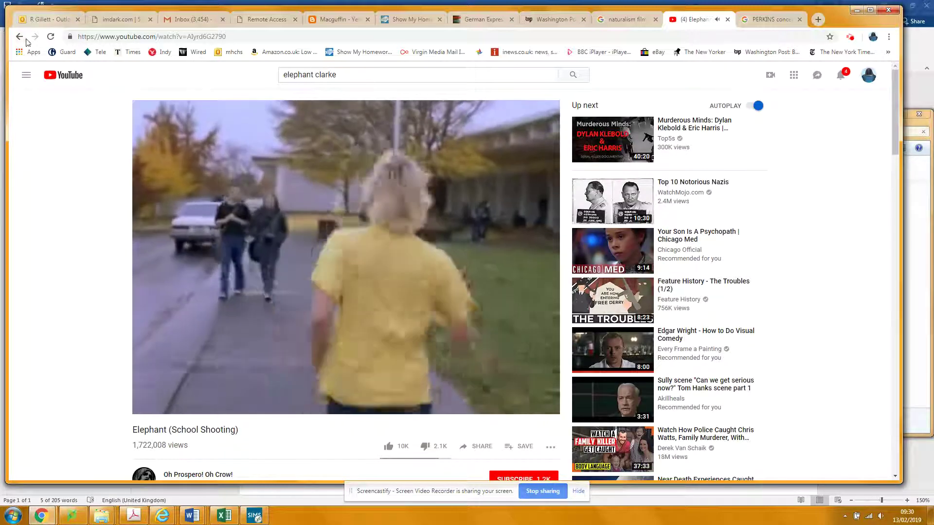
click(19, 36)
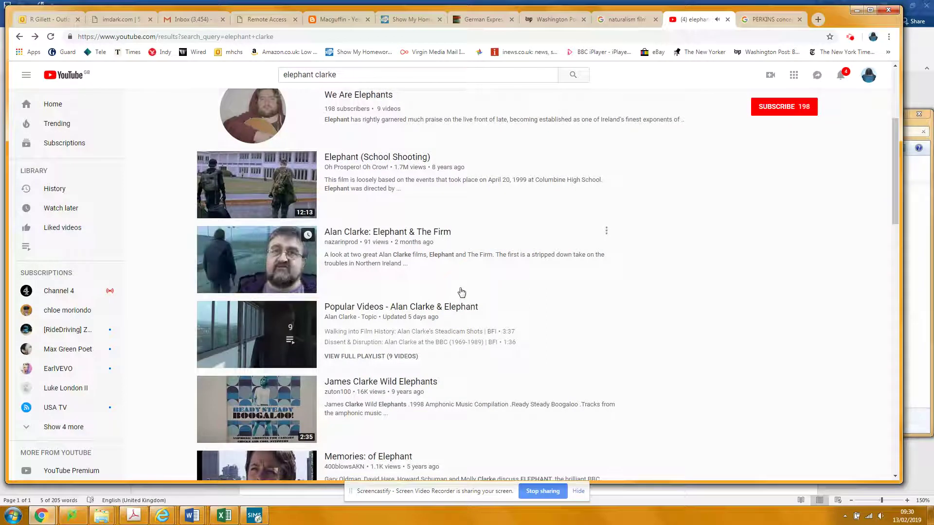
scroll(462, 292, down, 4)
scroll(461, 292, up, 6)
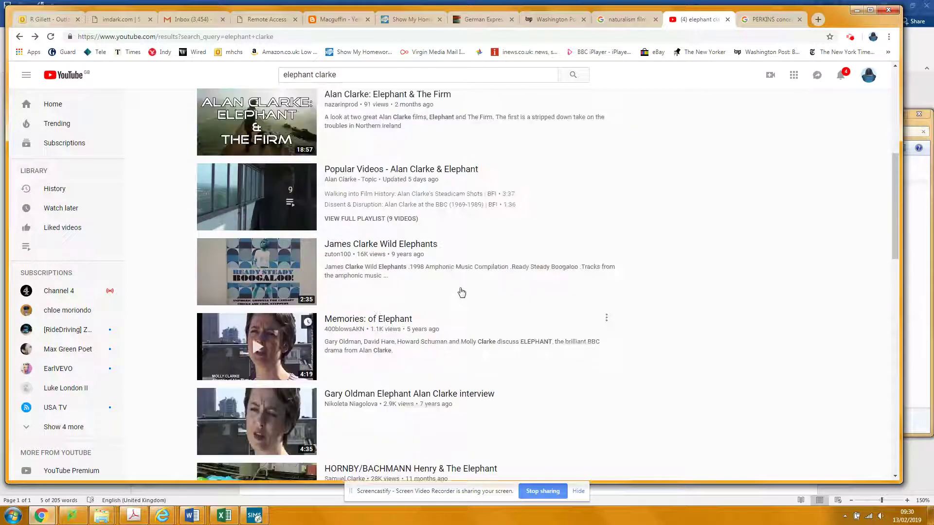
scroll(462, 292, up, 2)
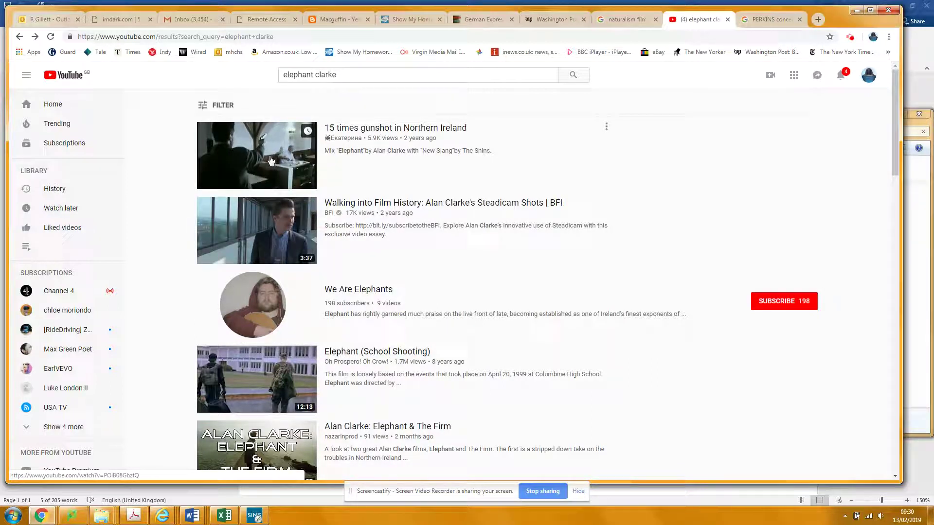
Switch the YouTube search to the 'elephant short film clarke' suggestion and browse the results
scroll(300, 242, down, 5)
scroll(299, 242, down, 12)
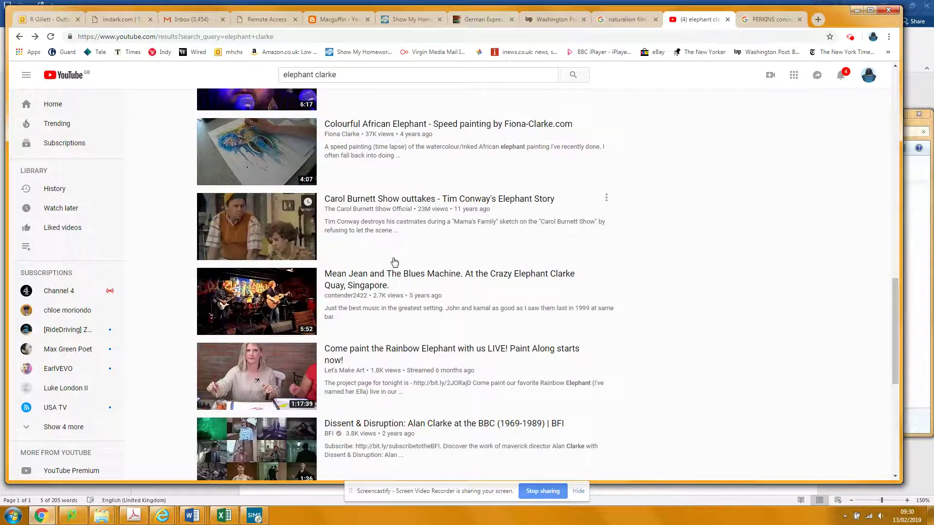
scroll(394, 258, down, 5)
scroll(395, 259, up, 20)
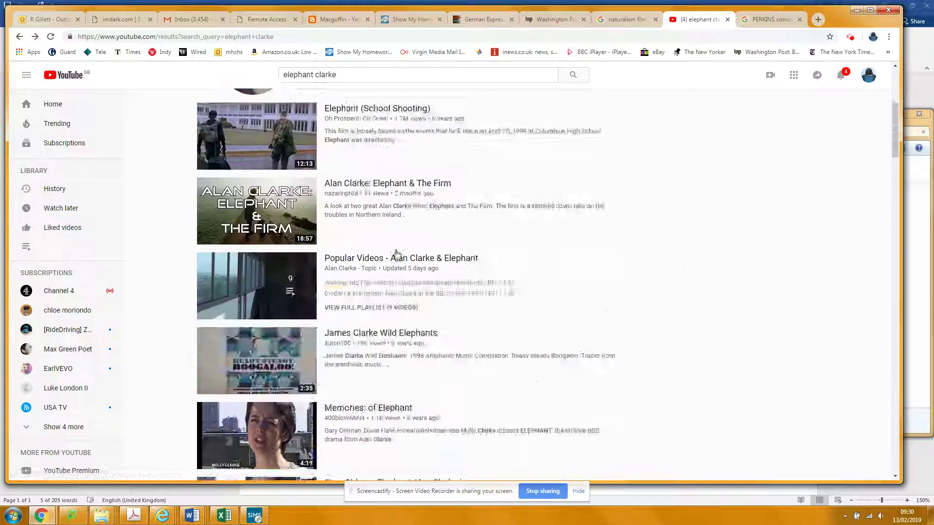
mouse_move(395, 253)
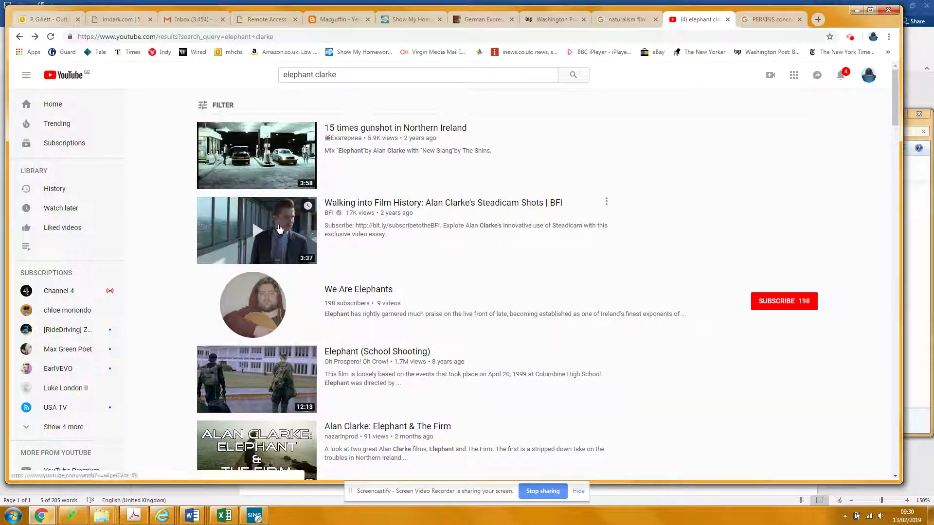
click(343, 74)
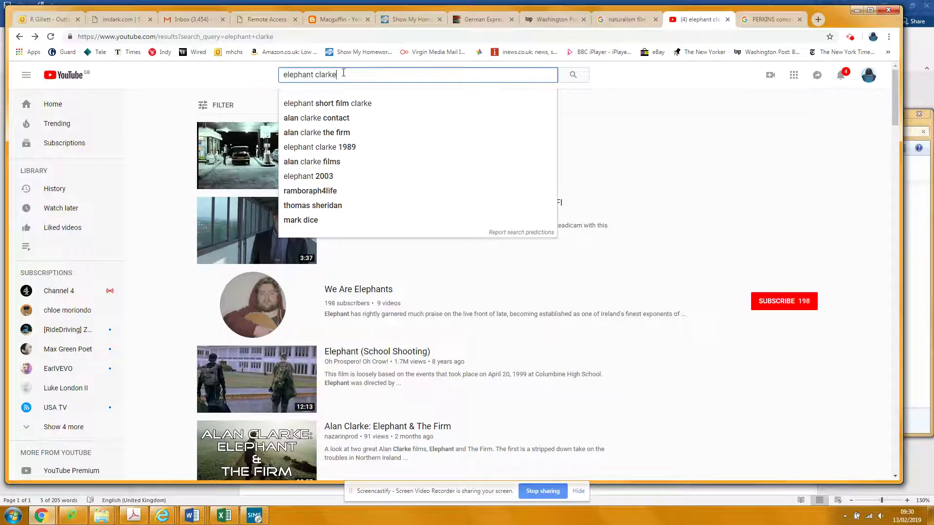
click(340, 103)
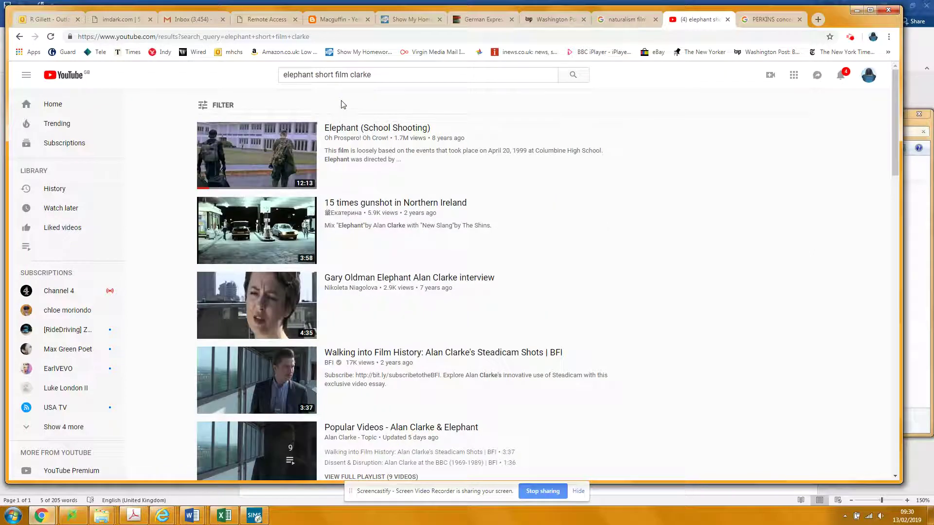
scroll(553, 199, down, 4)
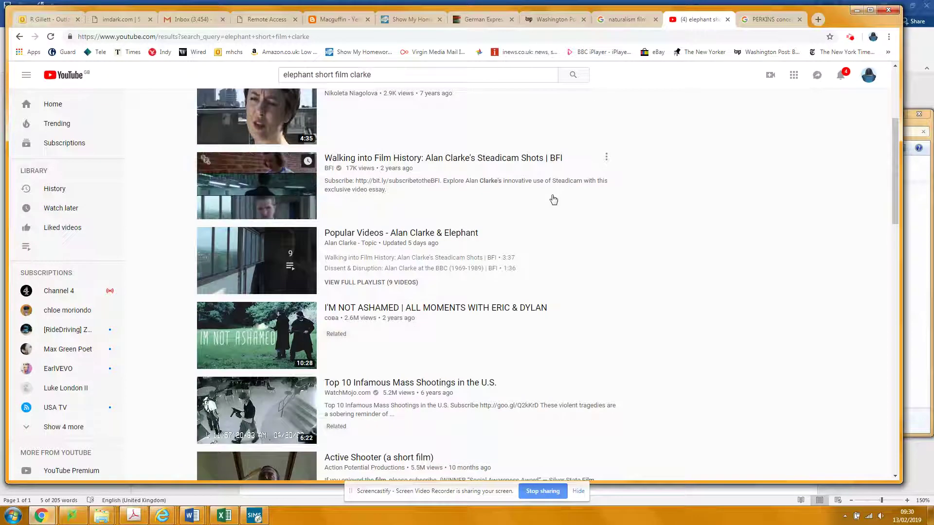
scroll(554, 199, down, 9)
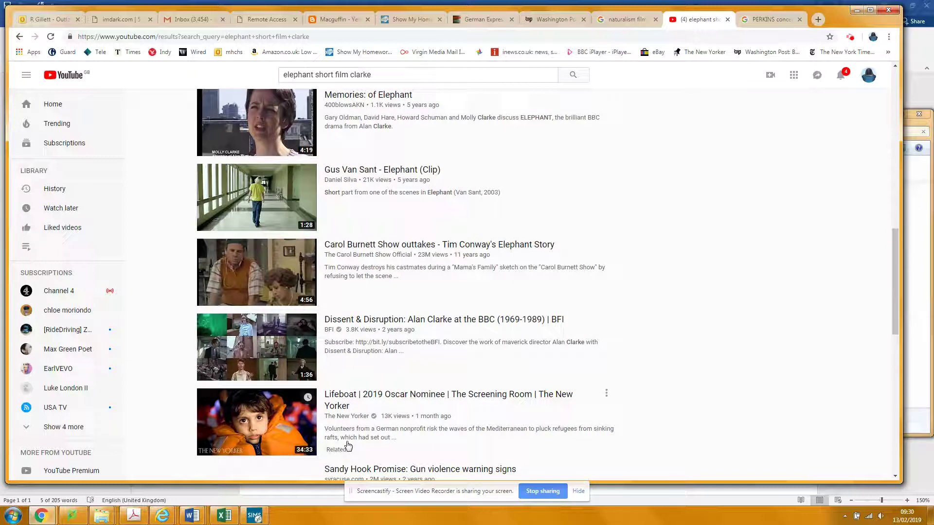
scroll(312, 306, down, 5)
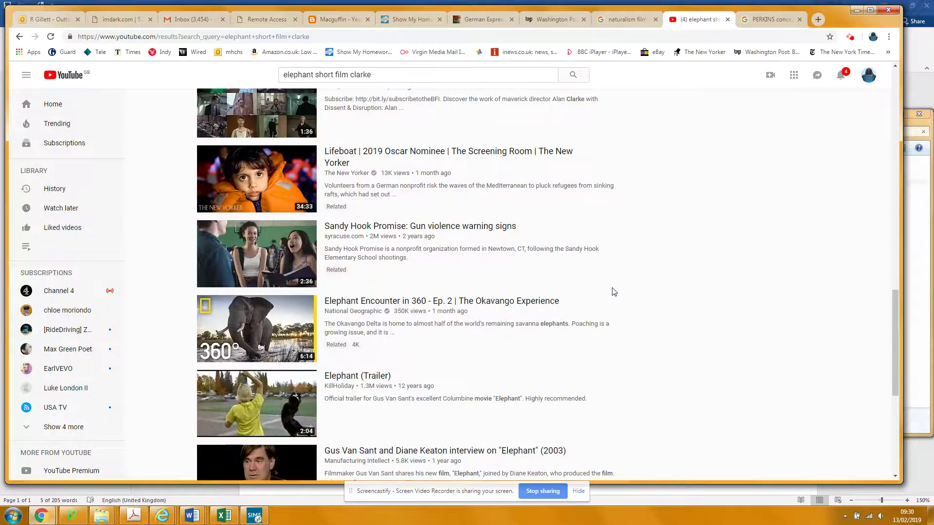
scroll(614, 292, up, 12)
Copy the search phrase 'elephant short film clarke' from the search box
drag(372, 75, 360, 75)
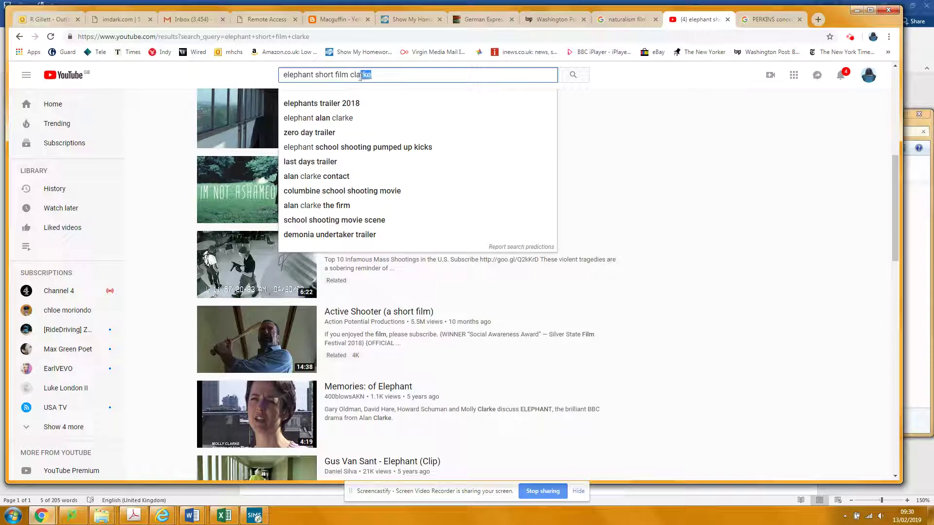
triple_click(360, 75)
right_click(286, 77)
click(320, 95)
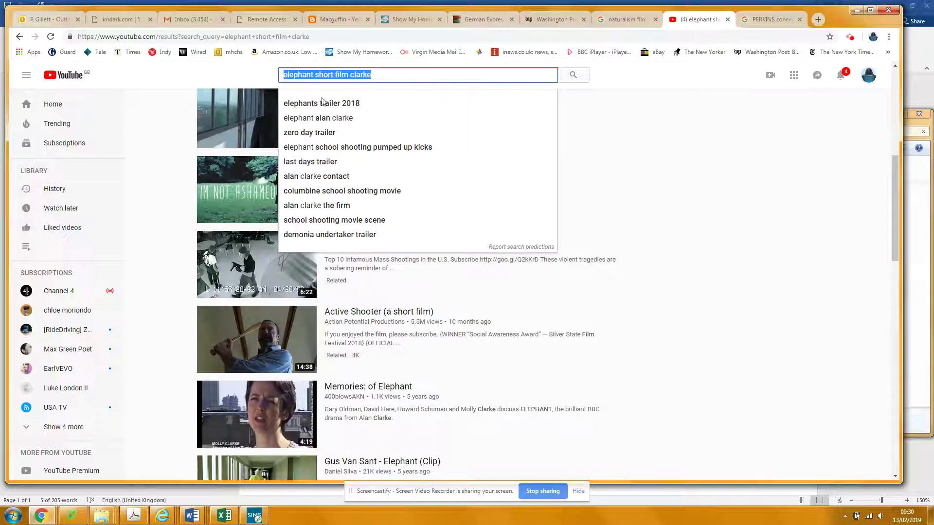
click(770, 19)
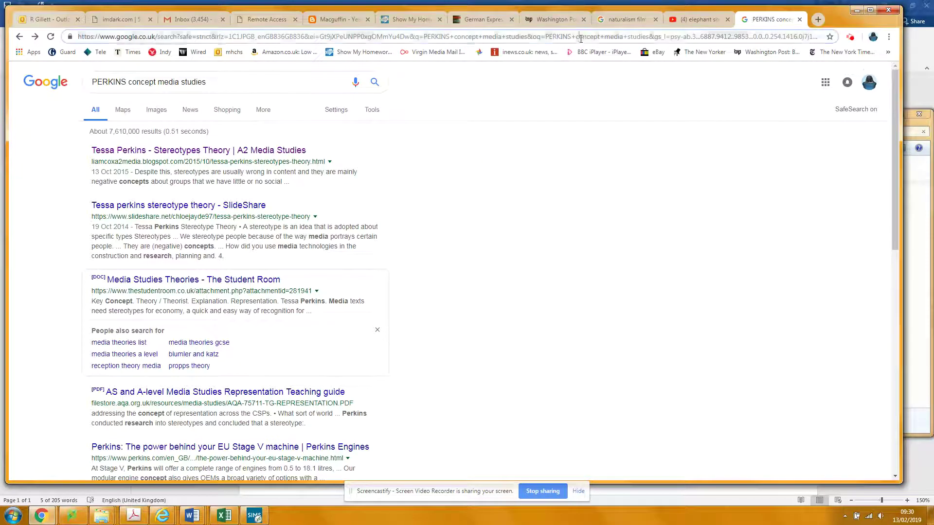
Search Google for 'elephant short film clarke' and filter to video results
right_click(580, 39)
click(606, 100)
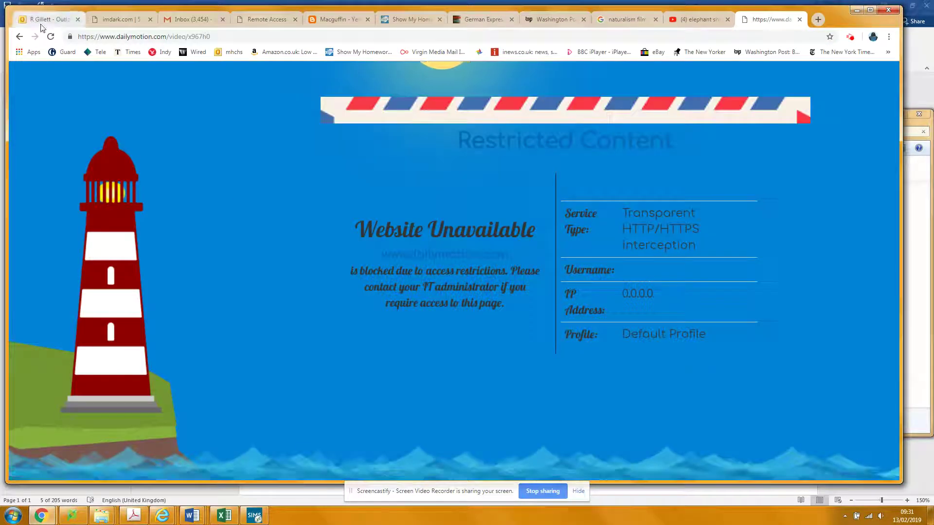
click(20, 37)
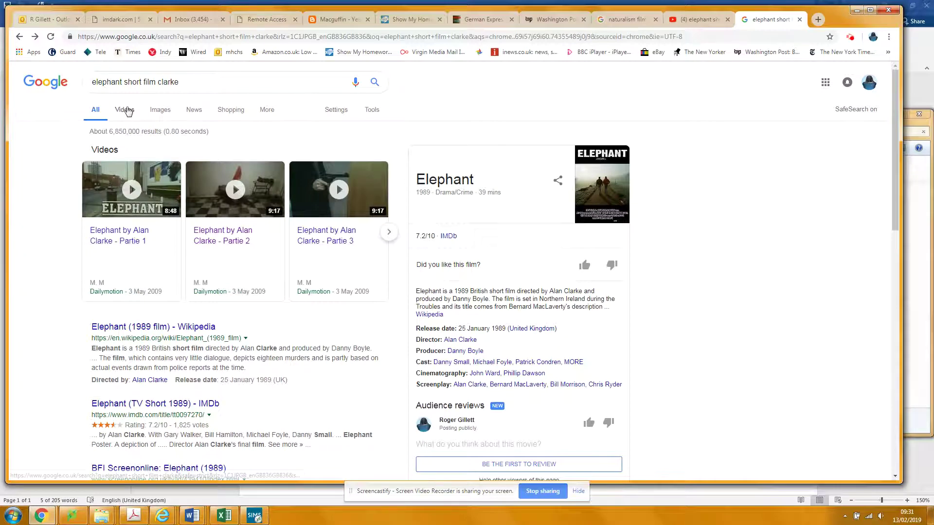
click(125, 109)
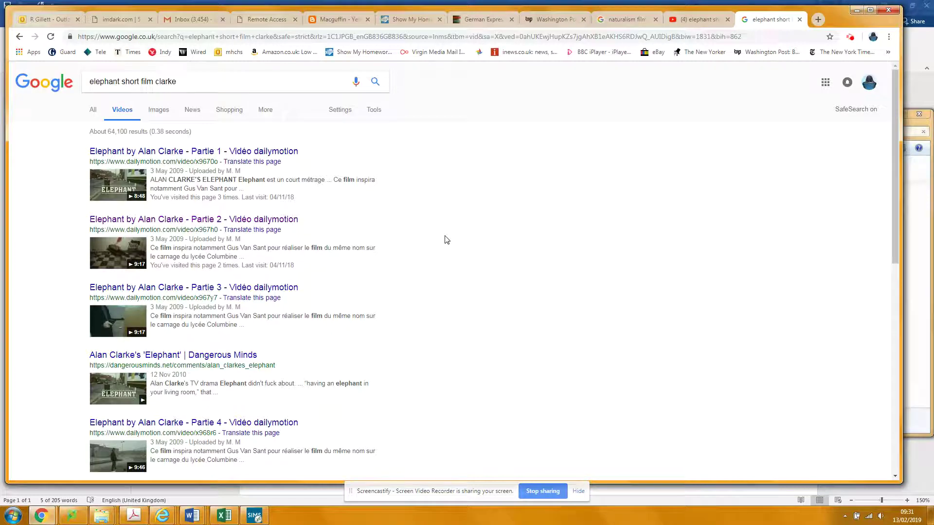
scroll(446, 240, down, 4)
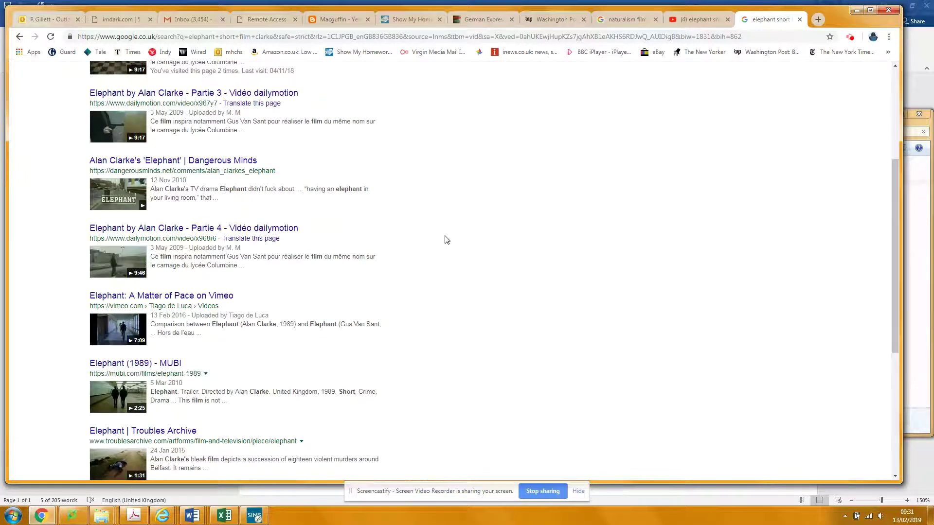
scroll(446, 240, down, 2)
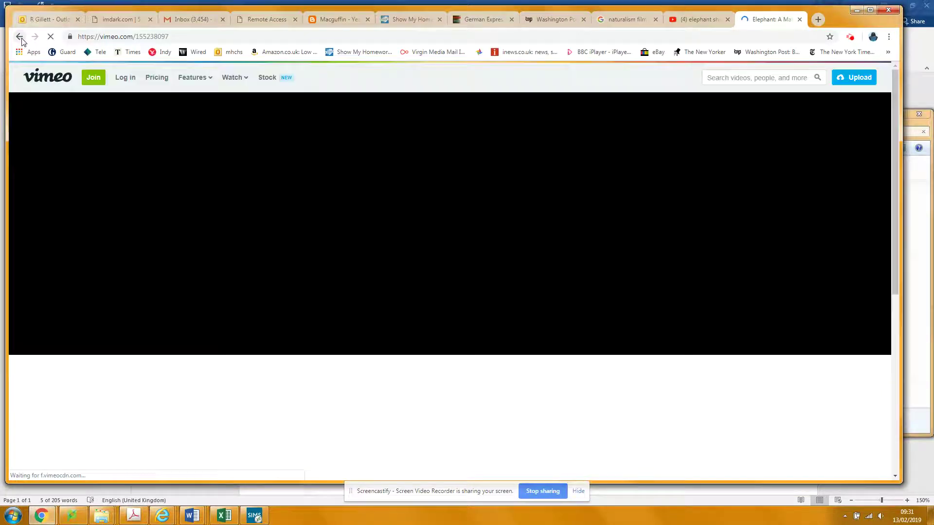
click(19, 37)
Try the MUBI and YouTube results, then open 'Elephant: A Matter of Pace' on Vimeo
click(112, 309)
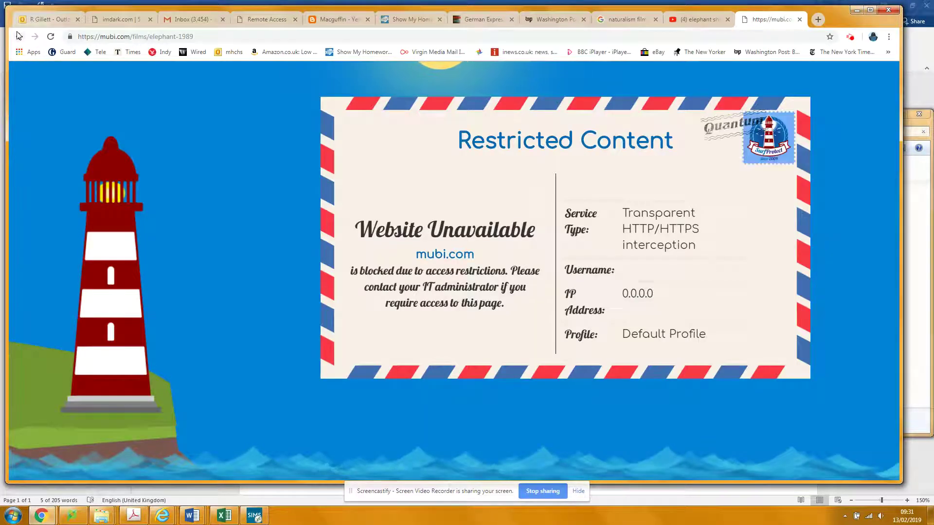
click(19, 37)
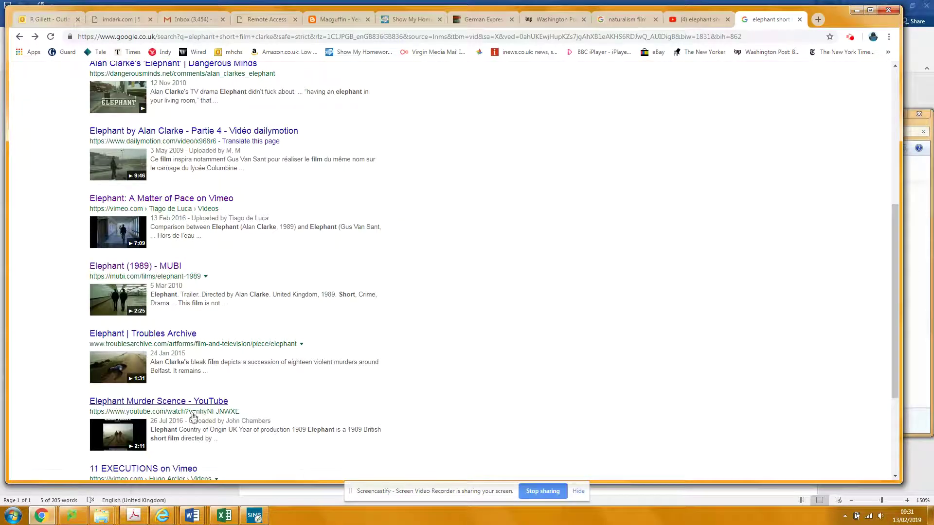
click(172, 401)
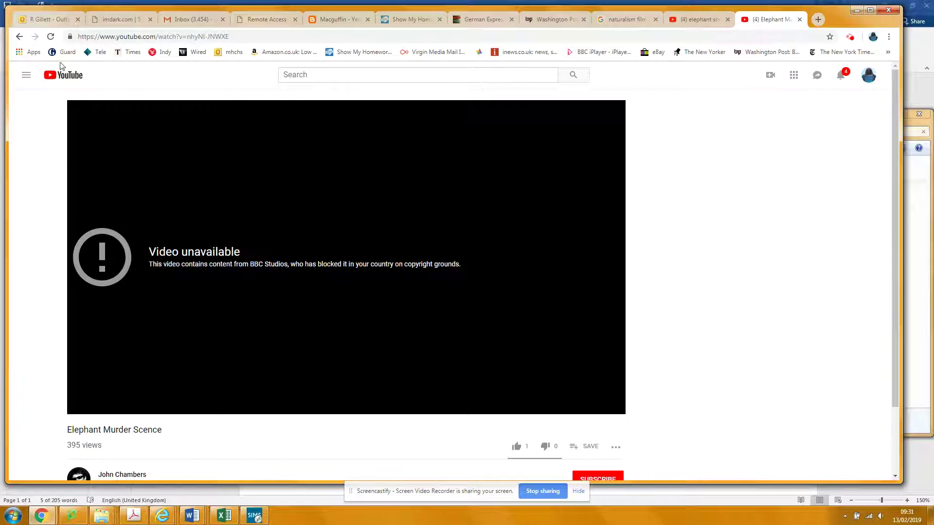
click(19, 38)
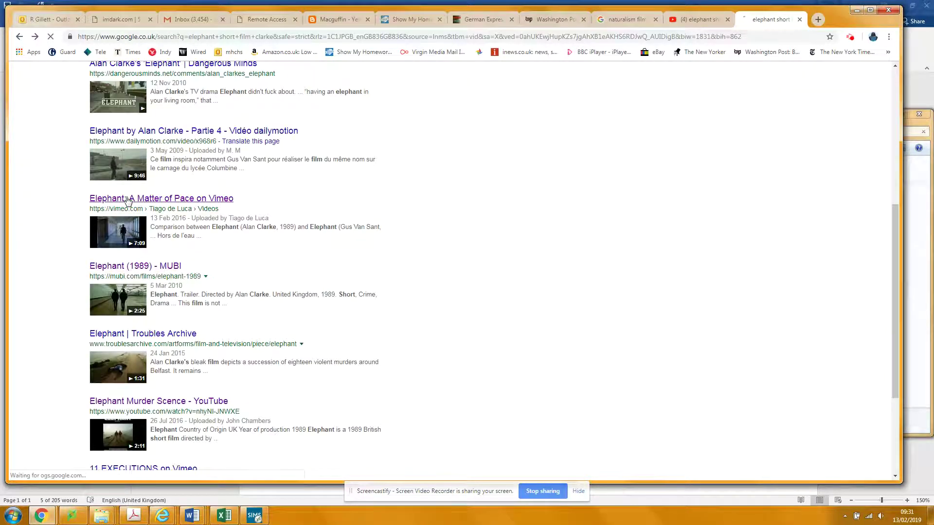
click(127, 199)
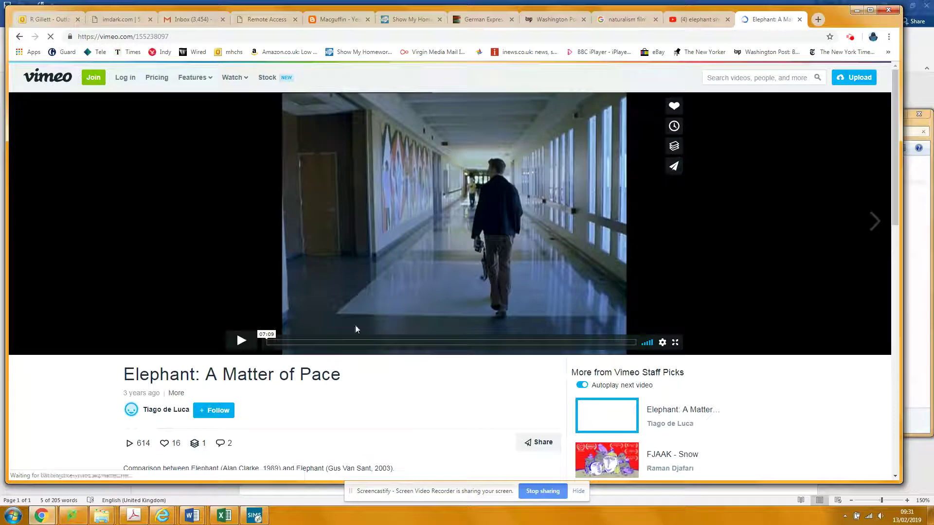
Play the Vimeo comparison full screen from 00:29, pause at 02:37, then return to the essay
click(238, 341)
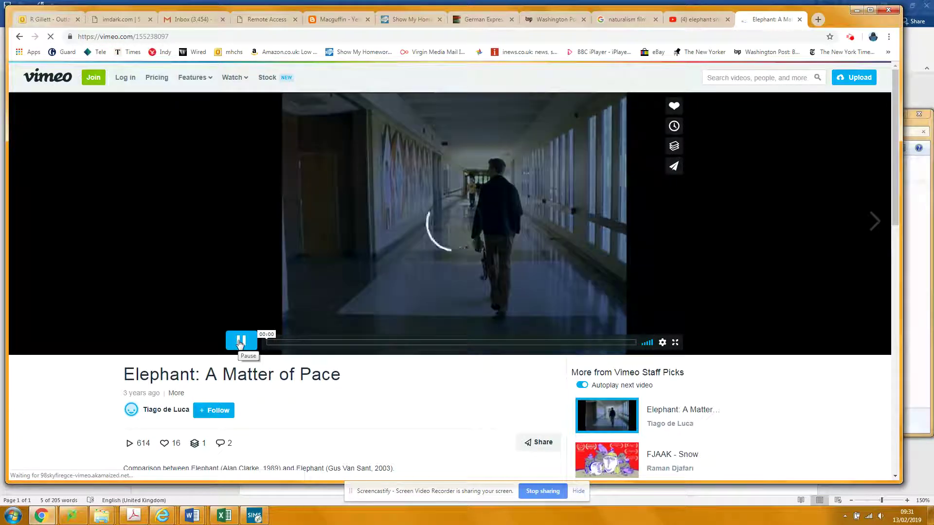
click(294, 343)
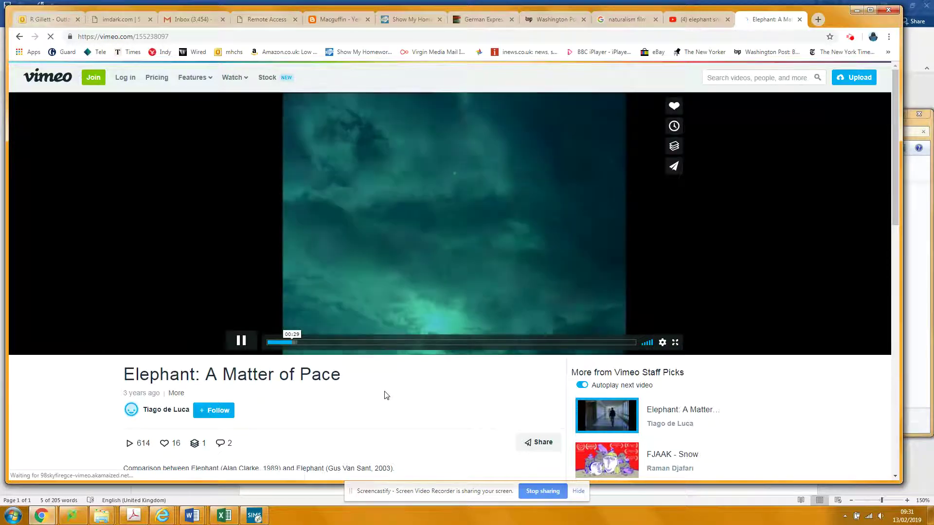
click(675, 343)
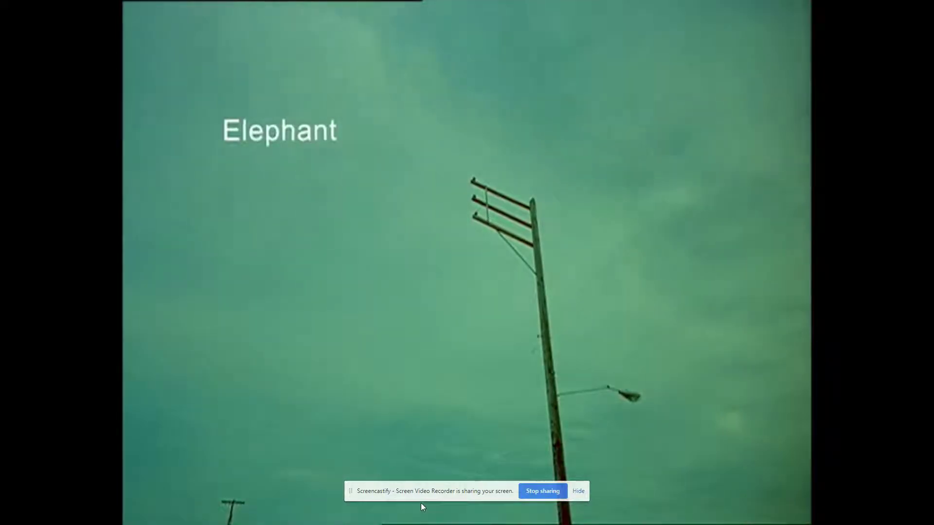
click(227, 516)
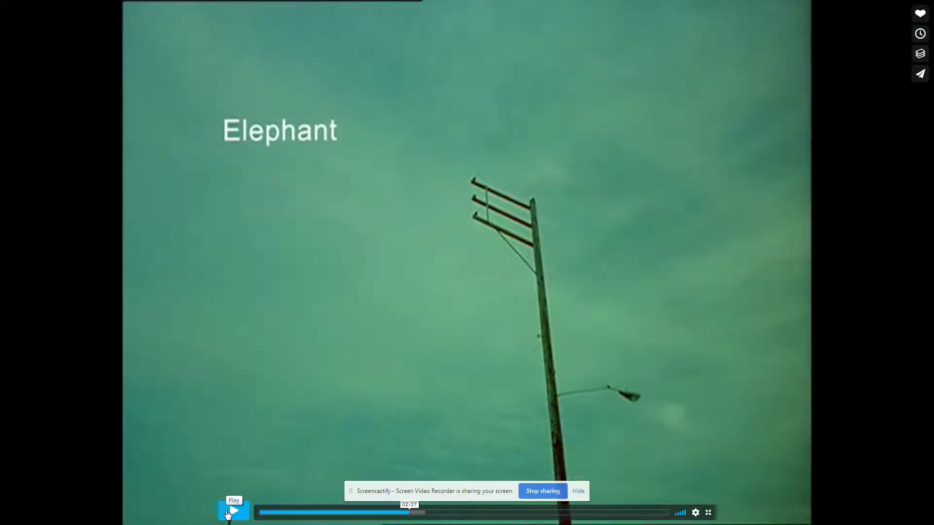
key(Escape)
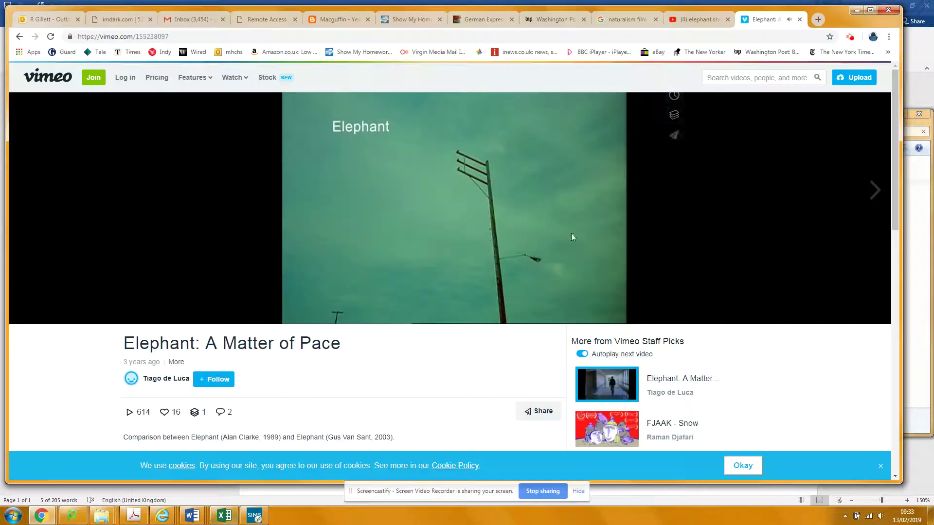
mouse_move(193, 517)
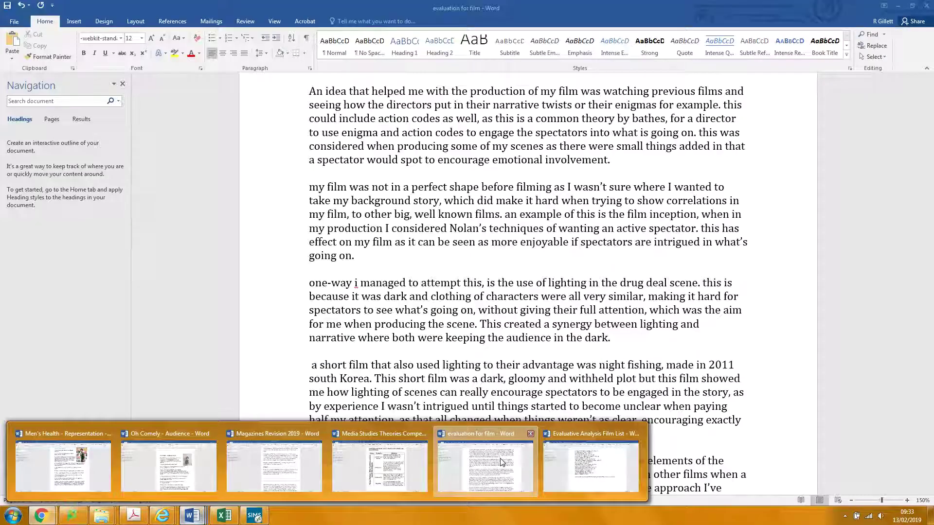
click(503, 462)
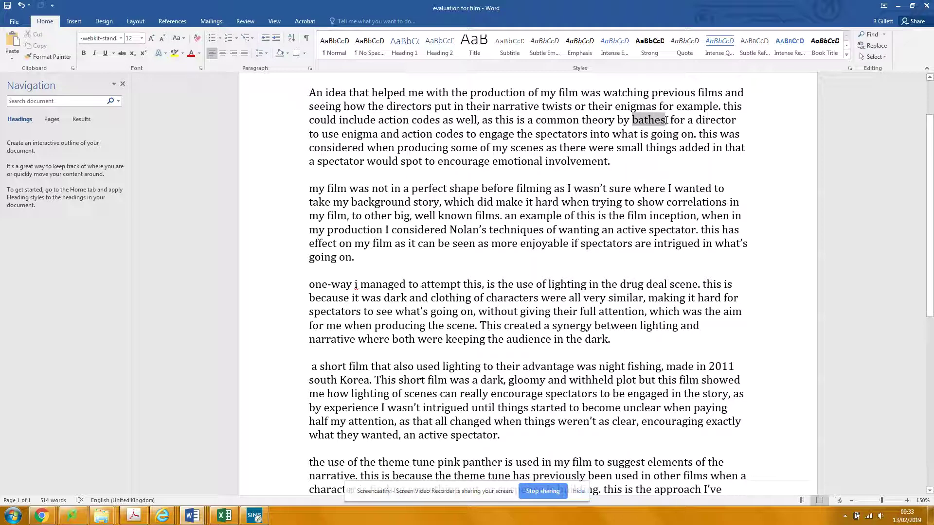
Select 'bathes,' and 'An idea that helped' in the essay's opening paragraph
drag(667, 121, 668, 120)
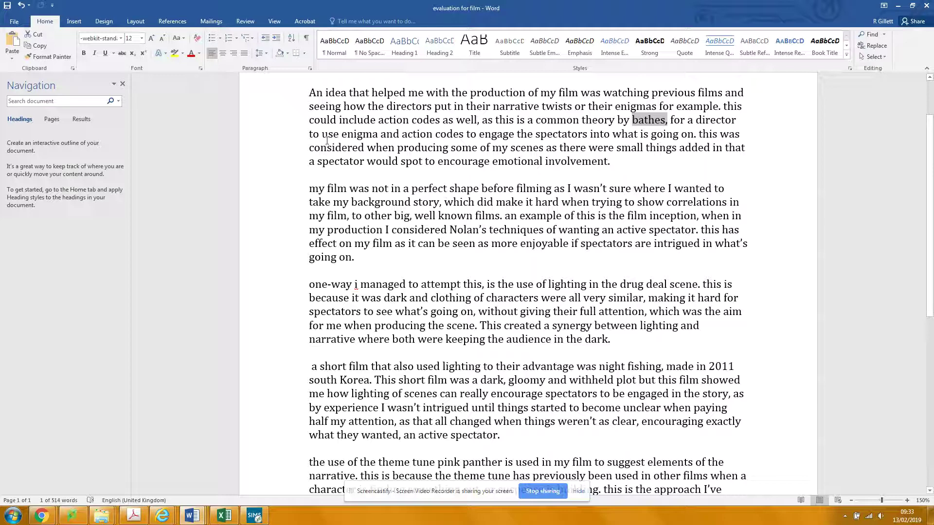
click(312, 92)
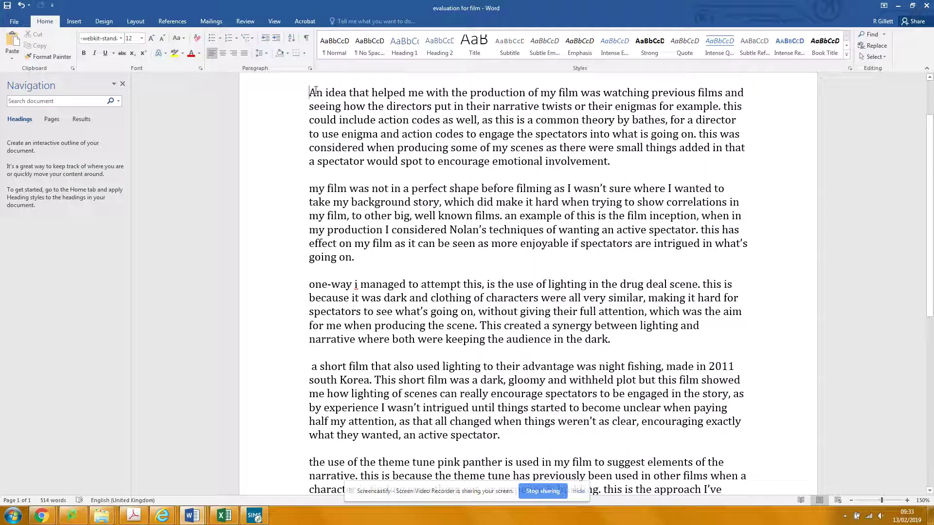
drag(336, 92, 384, 91)
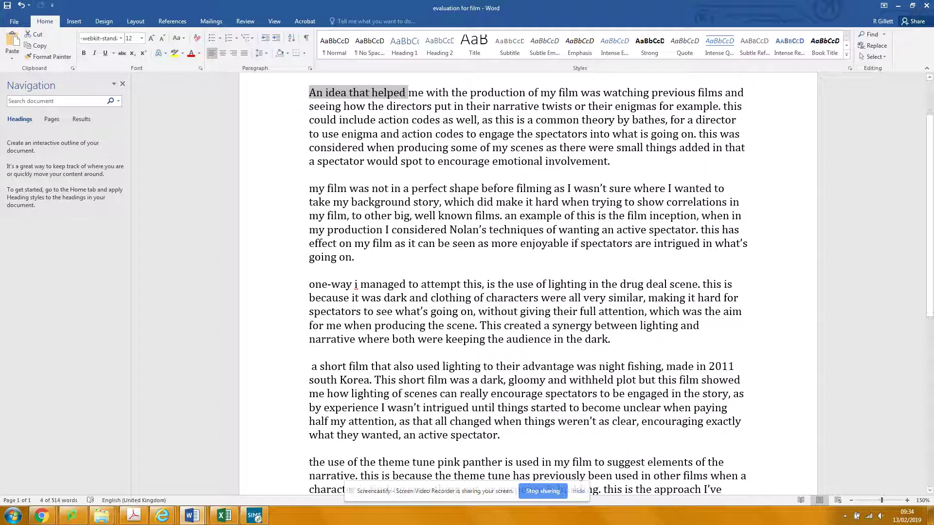
click(192, 515)
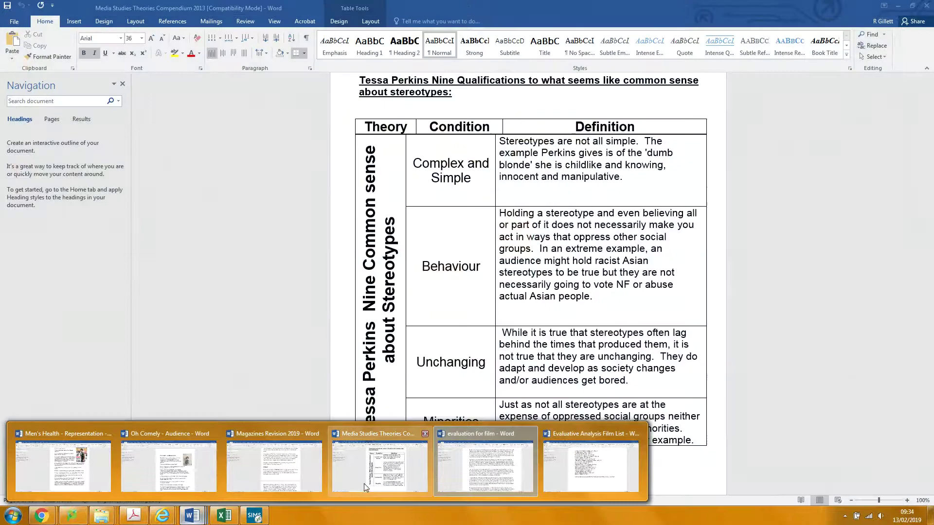
mouse_move(272, 487)
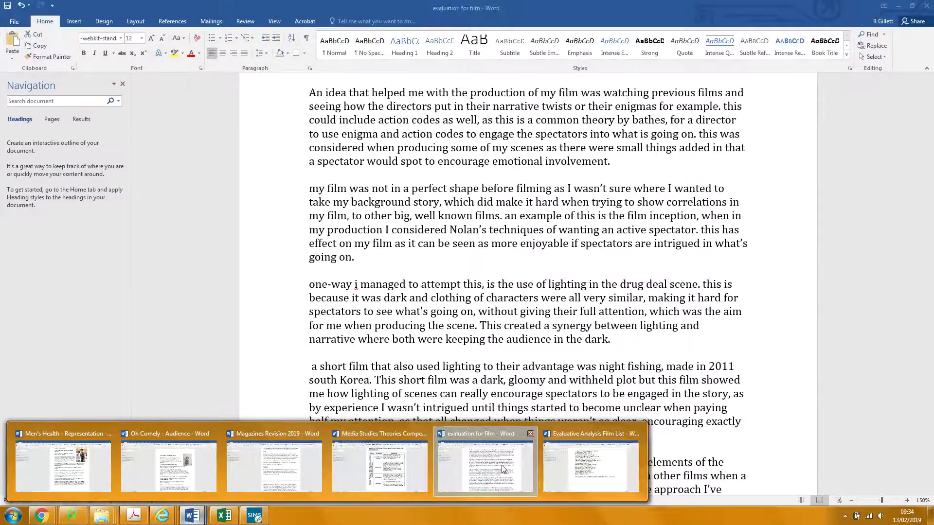
click(562, 466)
scroll(575, 381, up, 8)
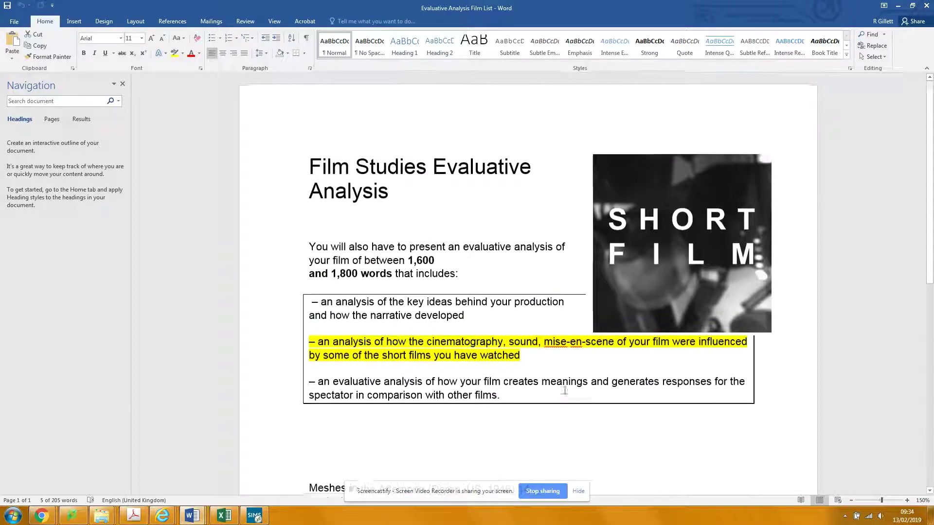
drag(321, 304, 464, 319)
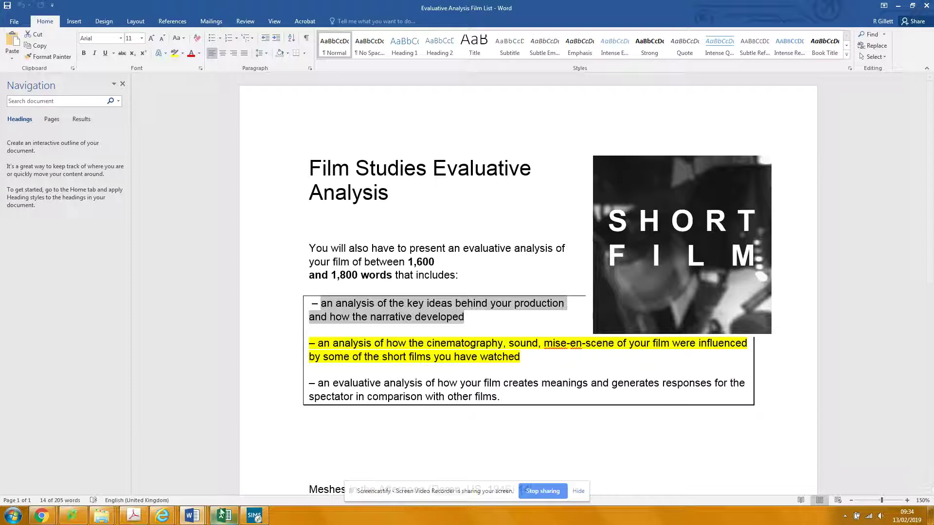
click(192, 516)
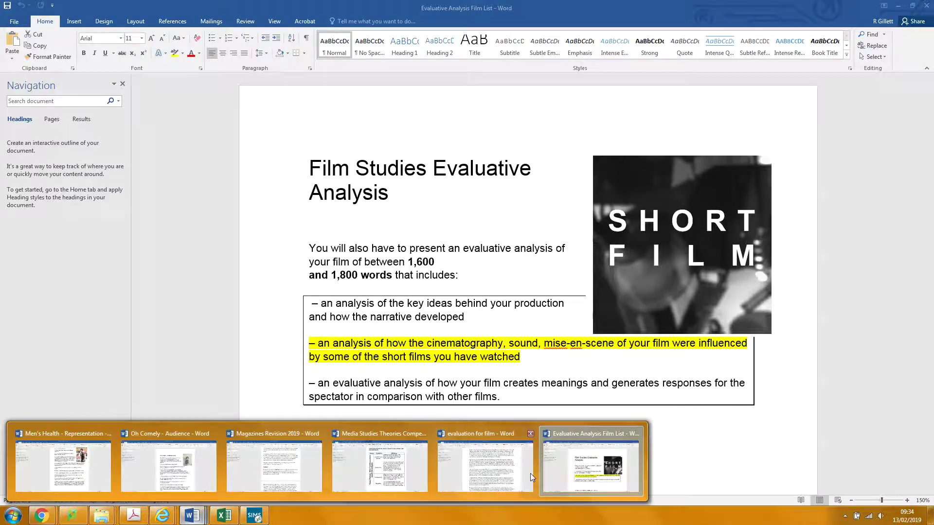
click(489, 473)
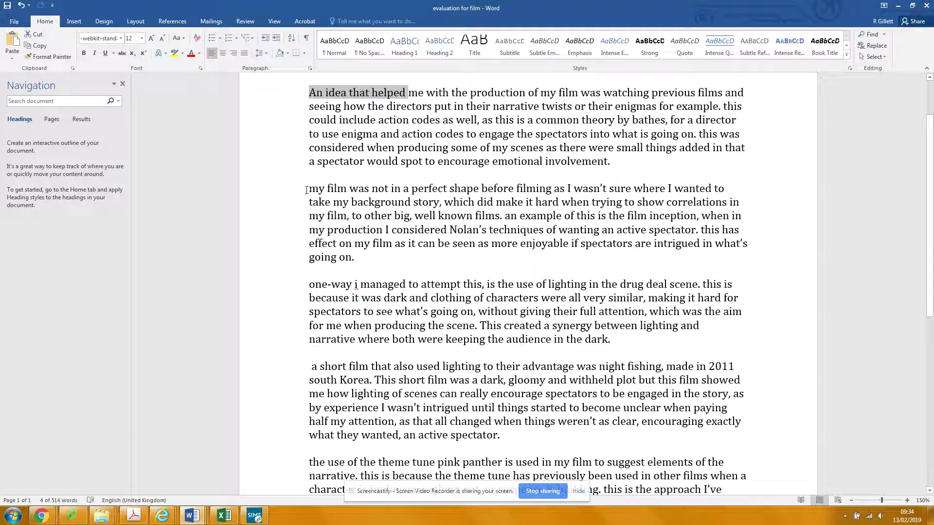
Correct the film title 'inception' to an italicised, capitalised 'Inception'
drag(306, 190, 444, 204)
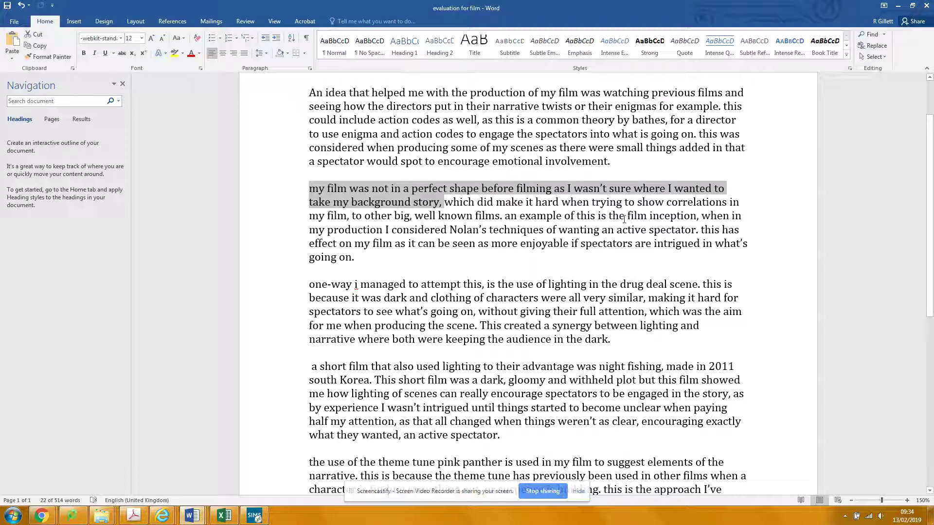
drag(650, 216, 698, 218)
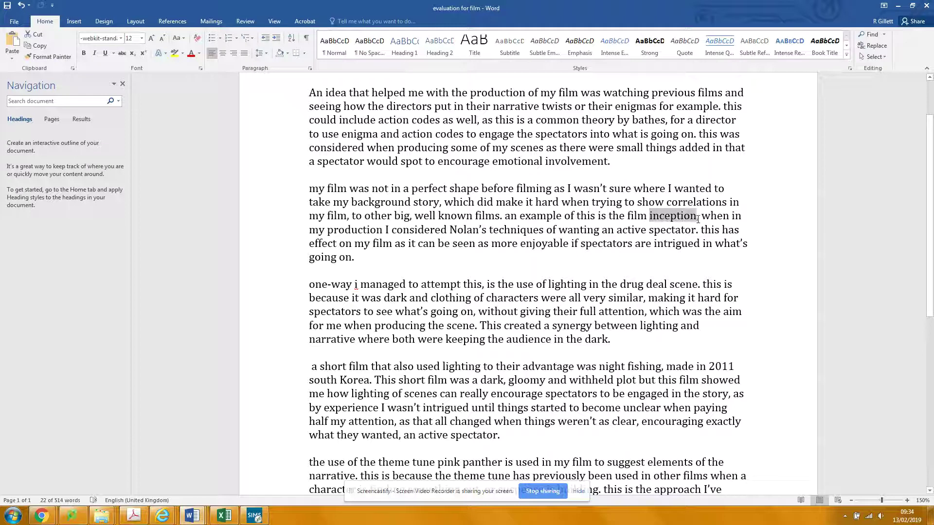
click(654, 217)
key(BackSpace)
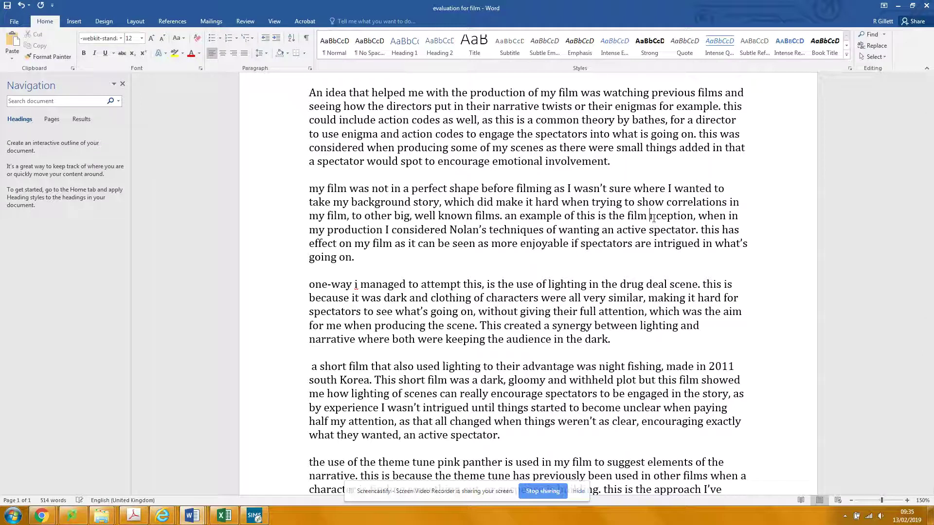
text(I)
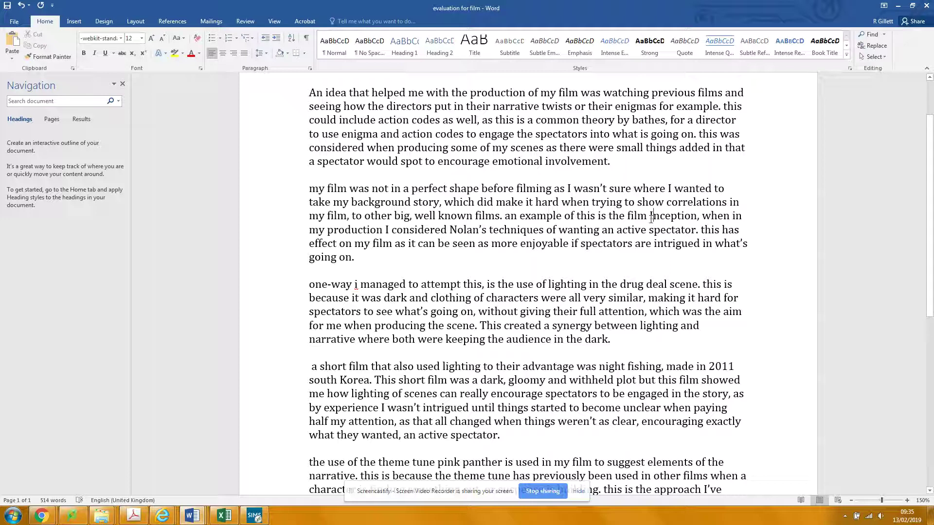
drag(650, 216, 697, 216)
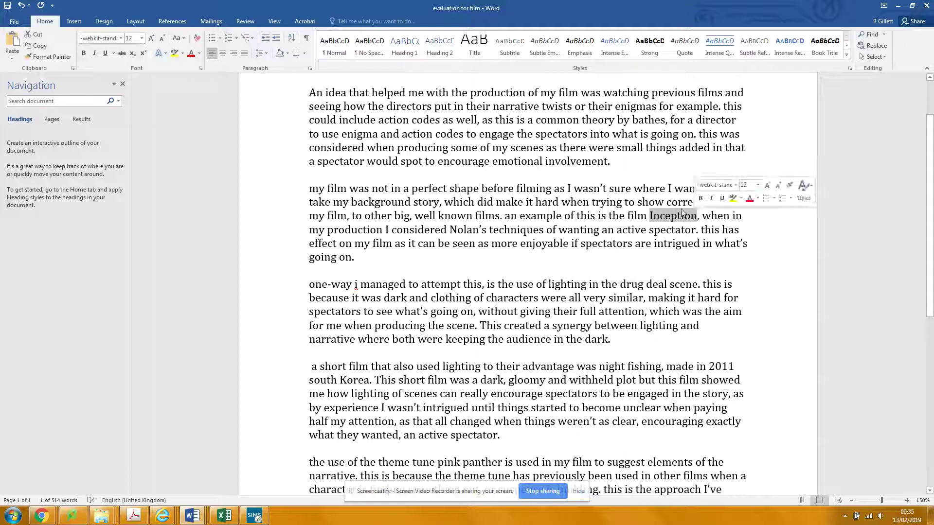
click(94, 53)
click(685, 271)
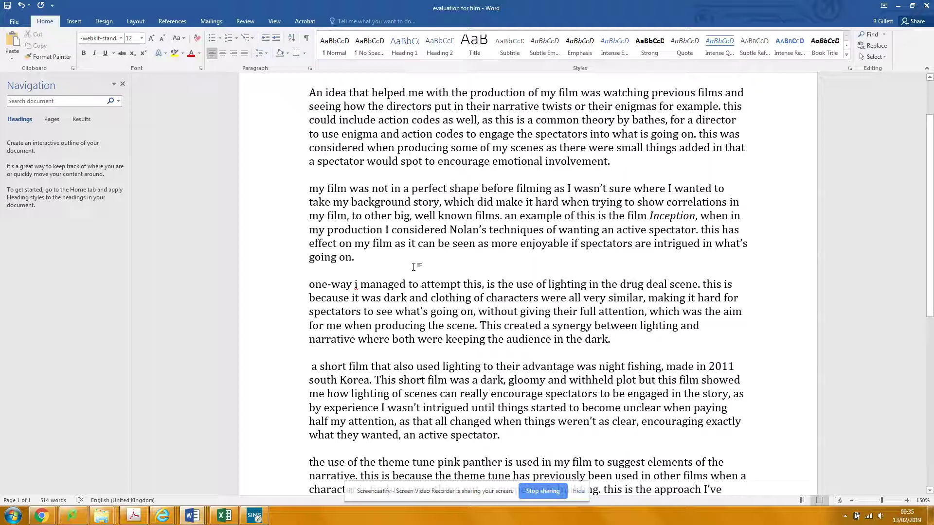
Select the paragraph on lighting in the drug deal scene and show Chrome's windows
scroll(413, 266, down, 1)
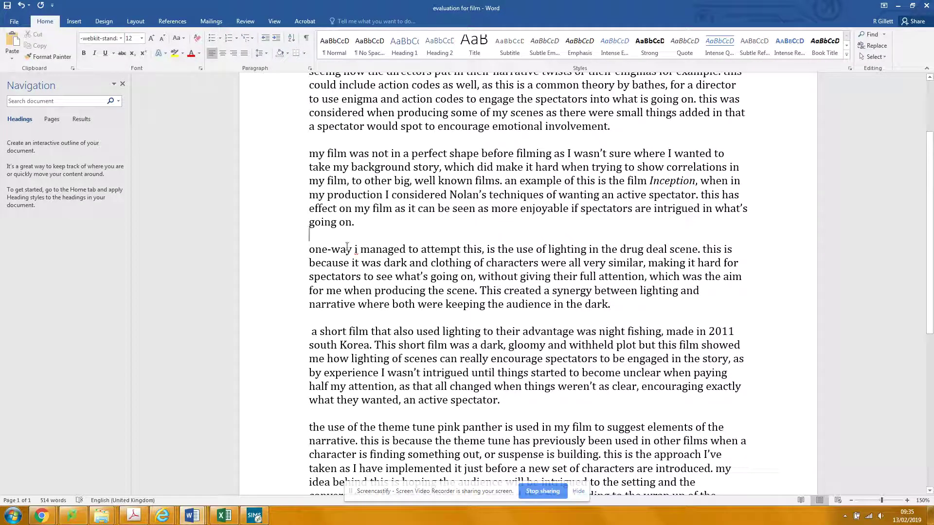
drag(310, 251, 629, 314)
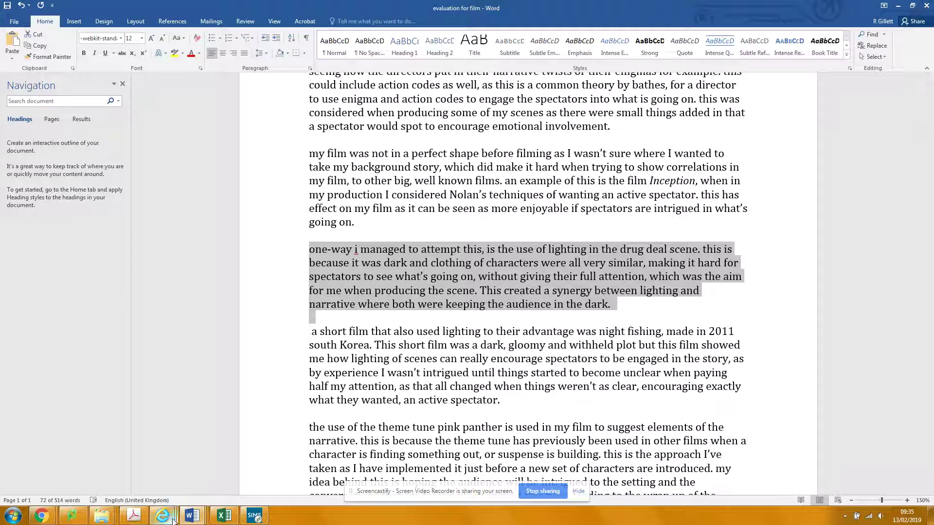
mouse_move(101, 516)
click(41, 515)
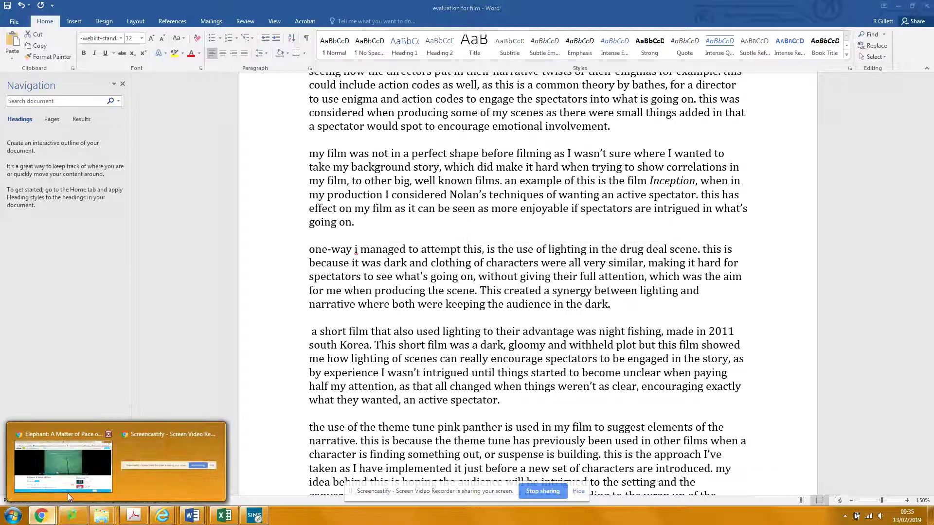
Return to The Art of Shadows on YouTube and play it full screen from 5:58
click(80, 476)
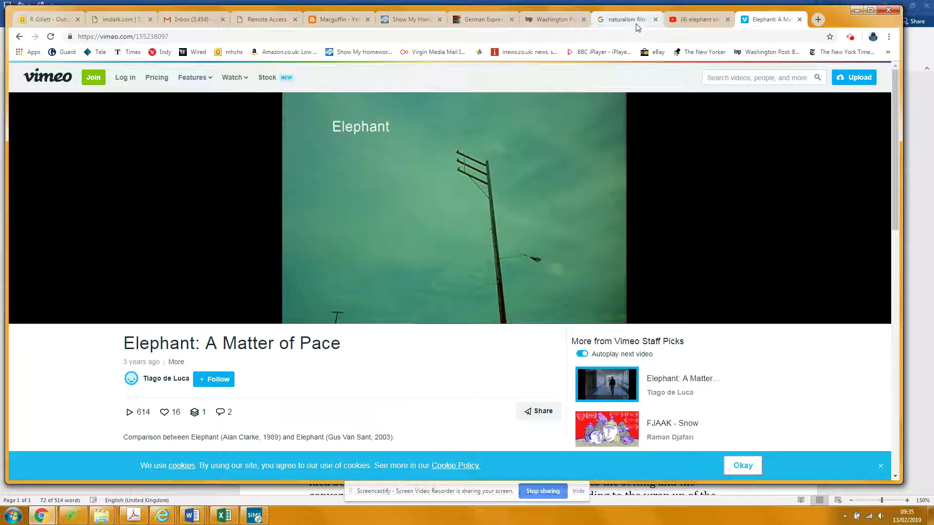
click(485, 21)
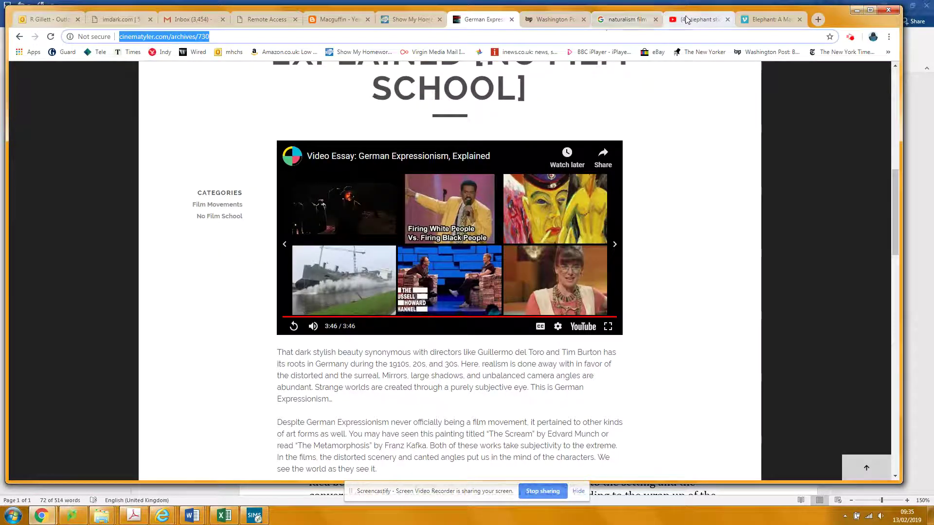
click(624, 20)
click(699, 20)
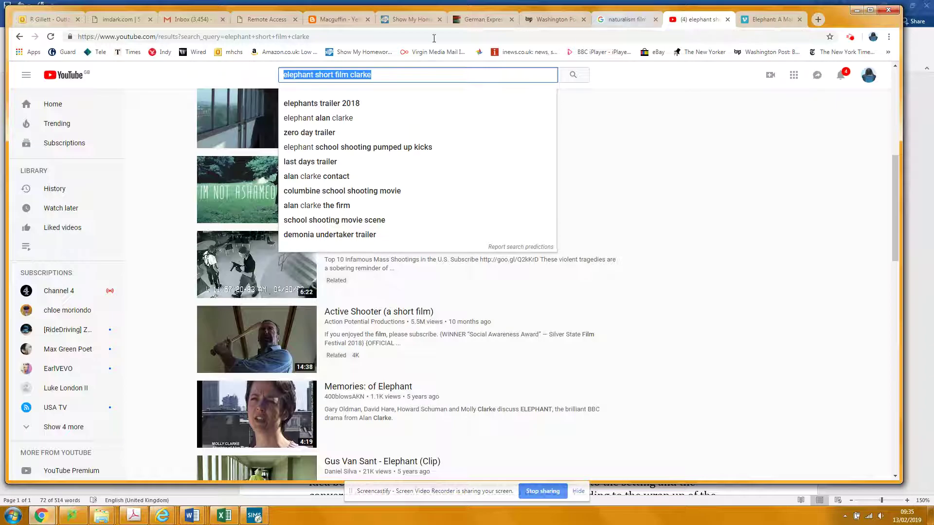
click(20, 38)
click(20, 38)
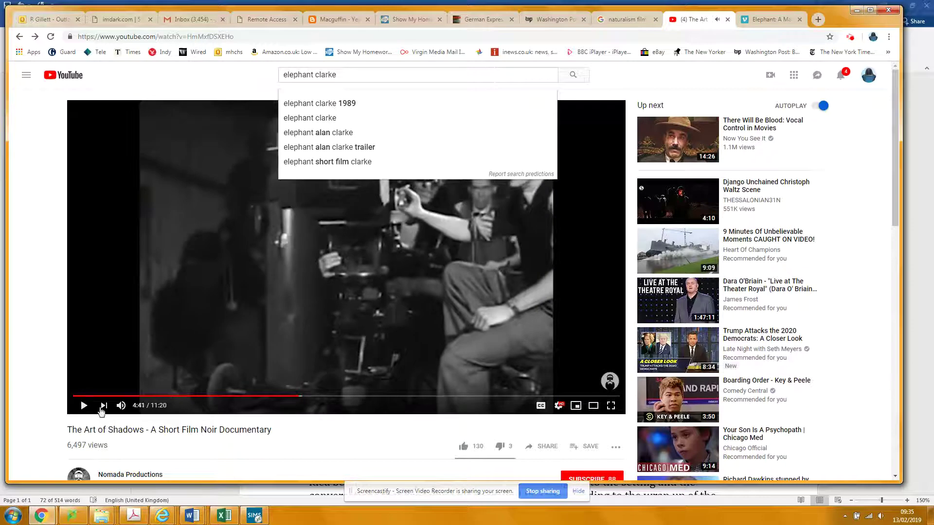
click(363, 396)
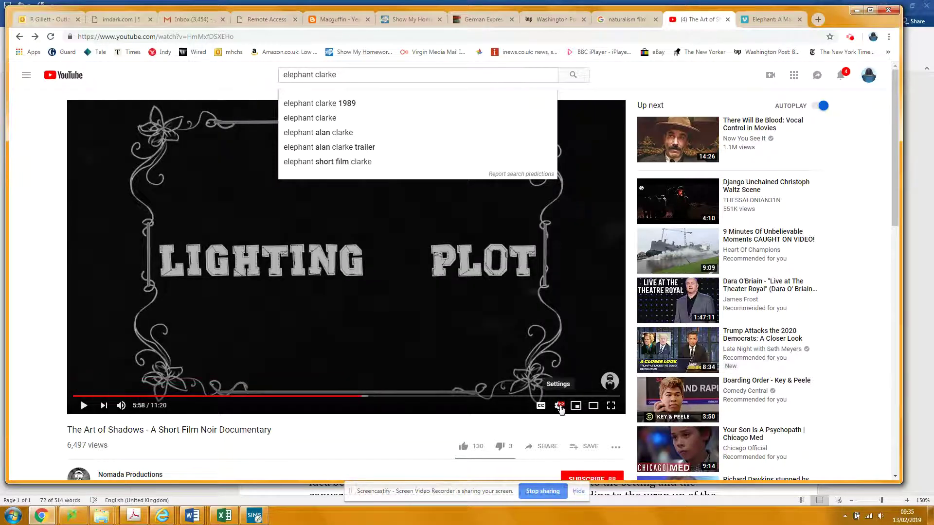
click(84, 411)
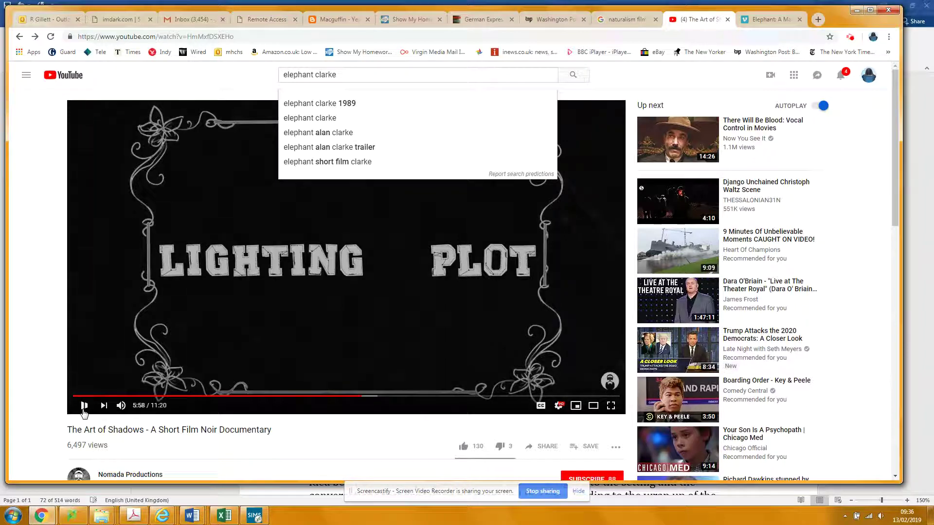
click(614, 406)
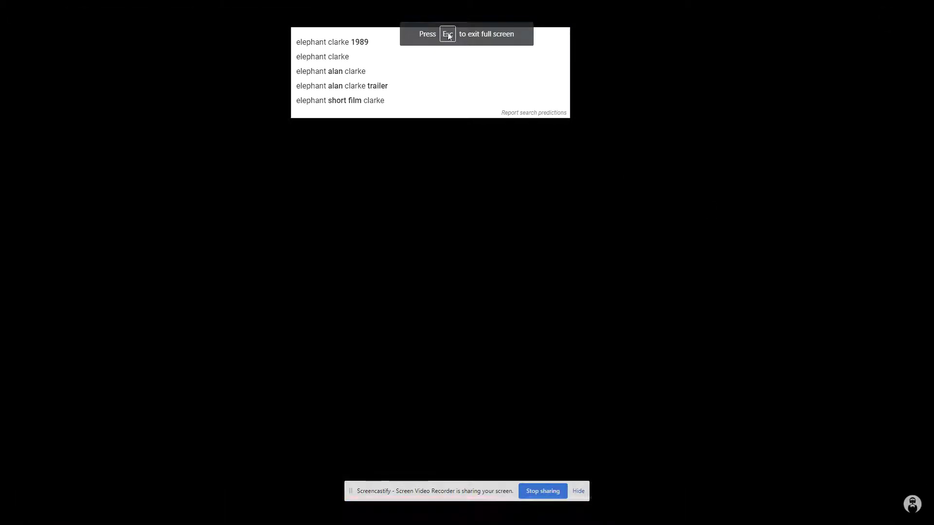
Play the lighting section of The Art of Shadows, pause at 6:19, and leave full screen
click(737, 159)
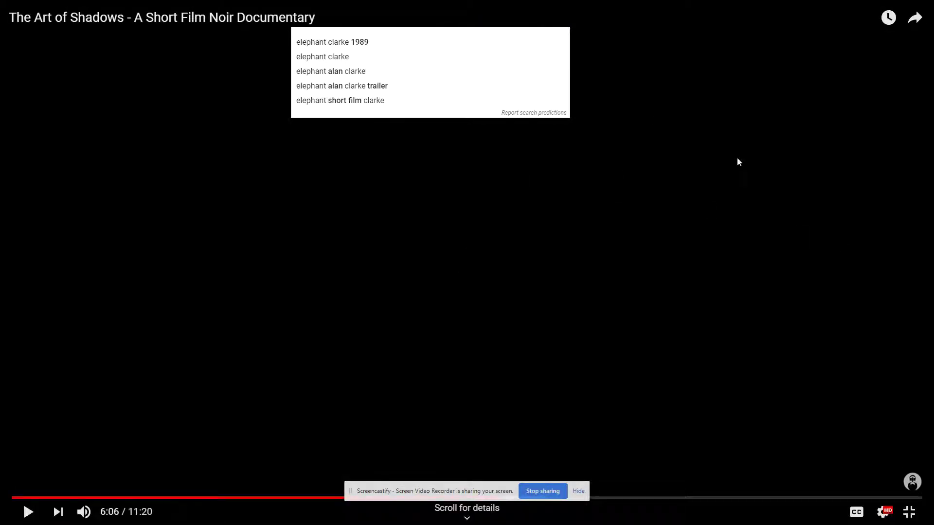
click(584, 254)
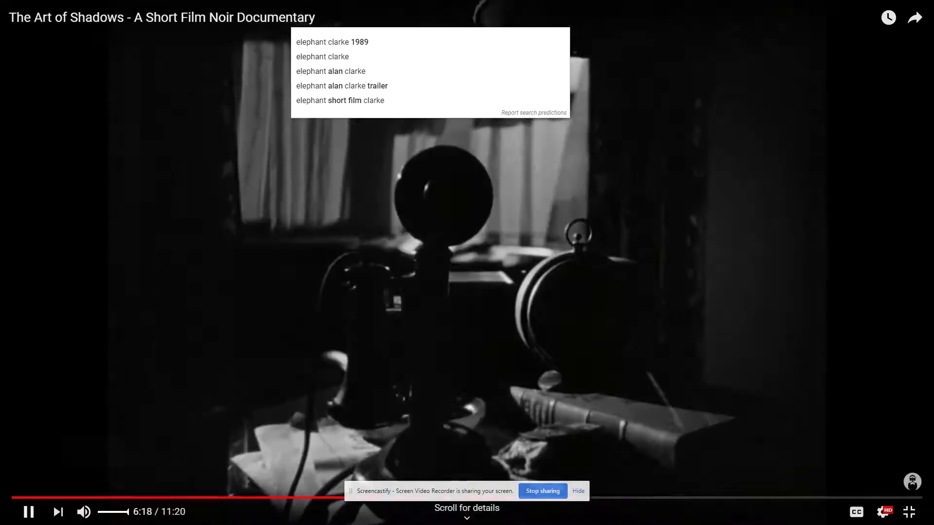
click(35, 520)
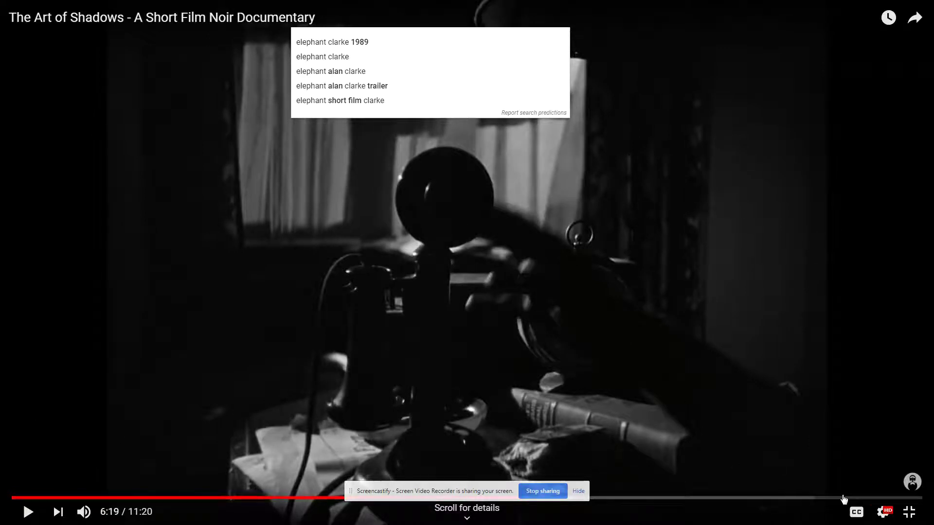
click(908, 512)
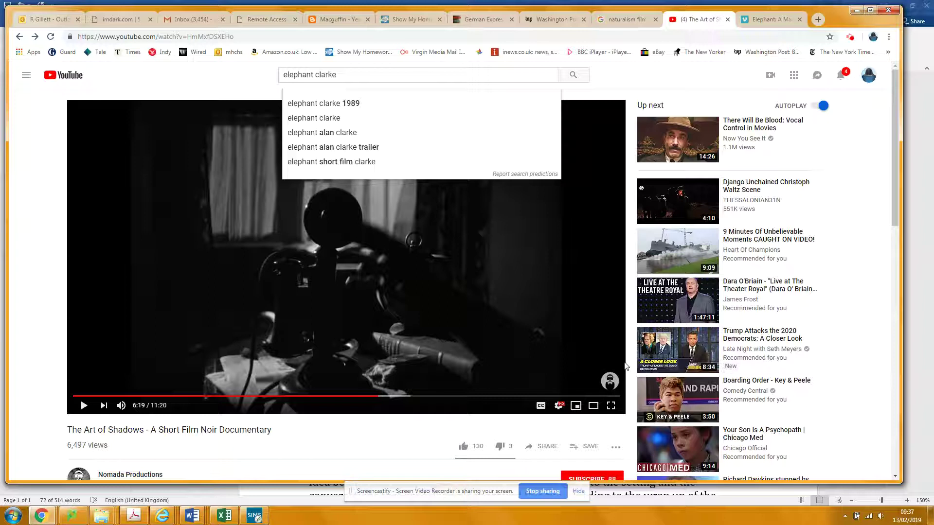
right_click(201, 38)
Copy the documentary's YouTube URL and start a reply to the student's evaluation email in Outlook
click(220, 73)
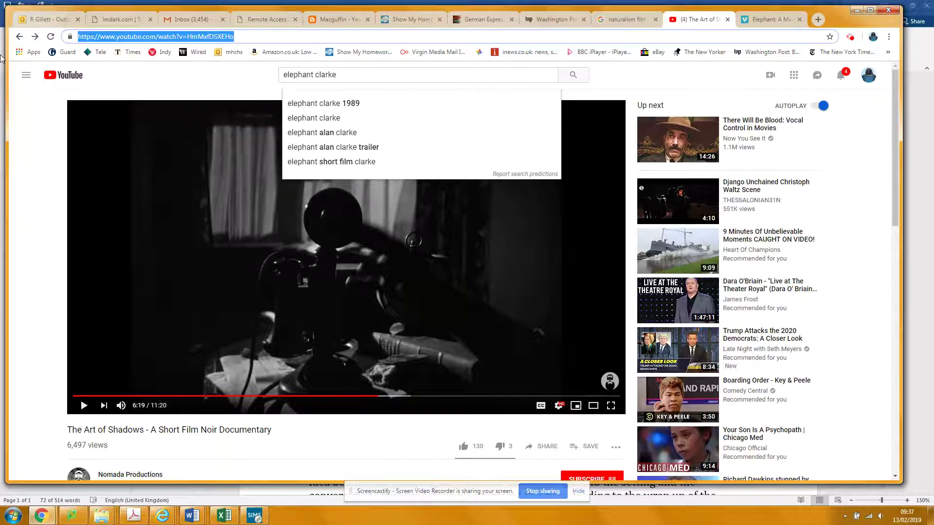
click(49, 19)
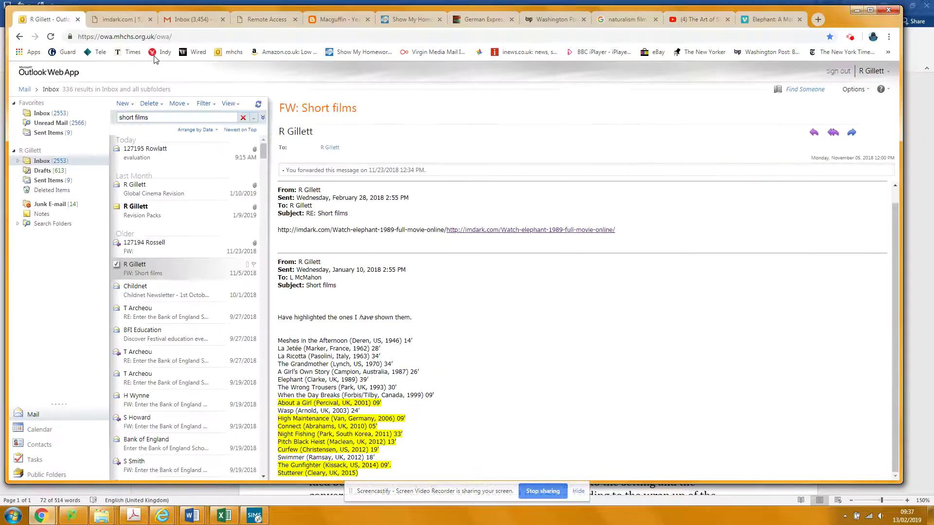
click(154, 156)
click(813, 132)
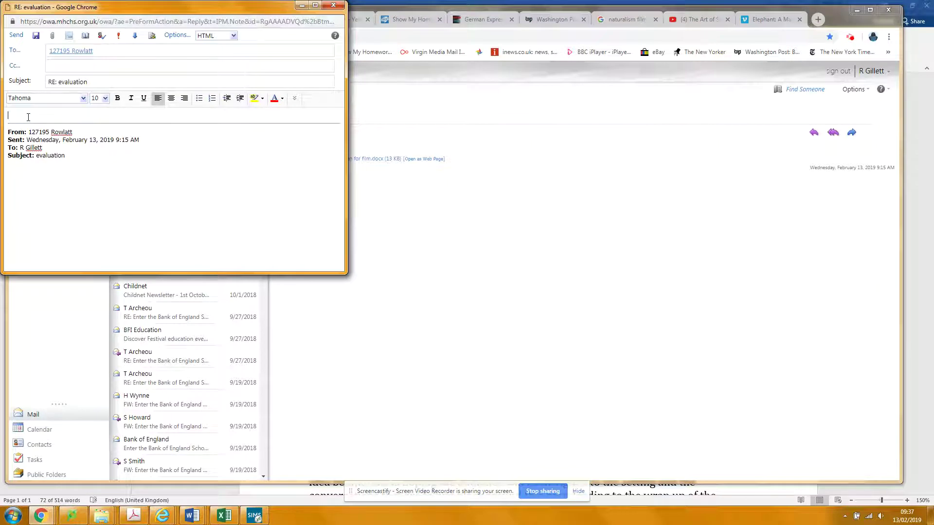
Write 'Film Noir' in the reply with the pasted video link on the line below
text(Film Noir)
key(Return)
key(ctrl+v)
key(ctrl+v)
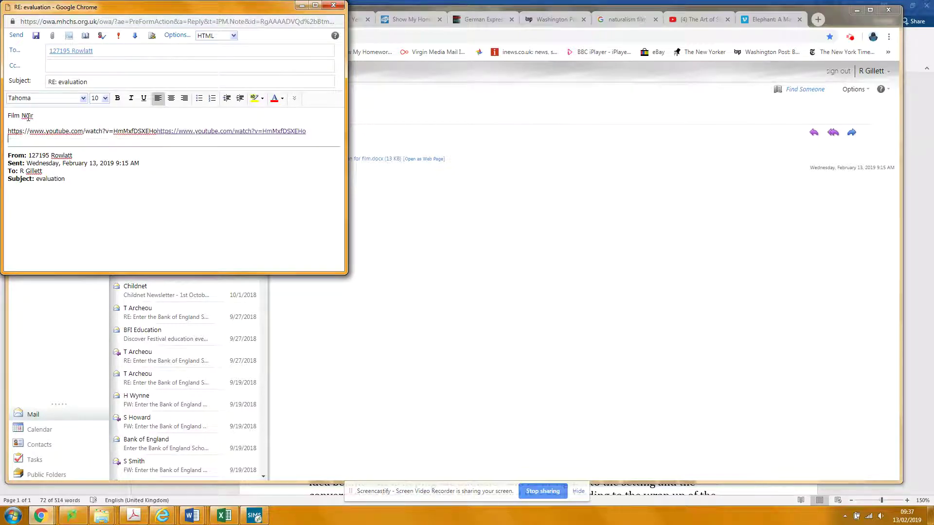
key(Return)
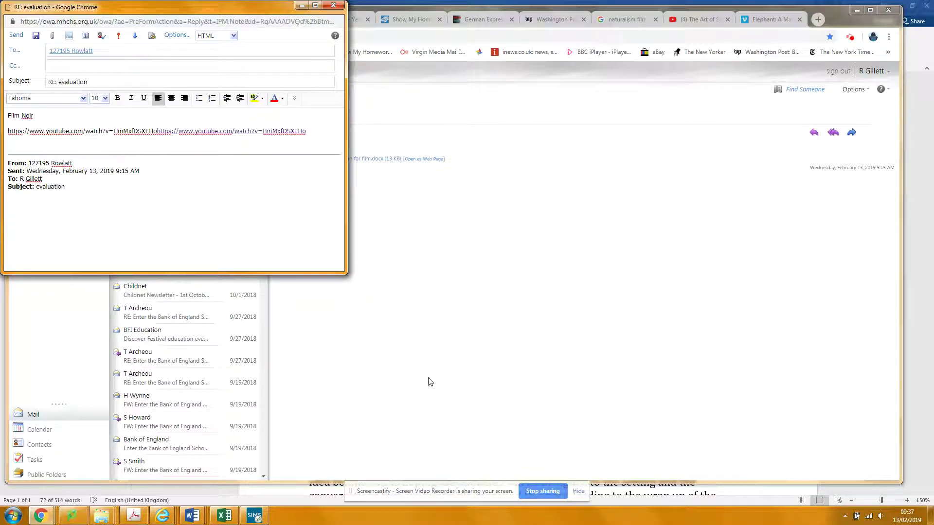
mouse_move(193, 517)
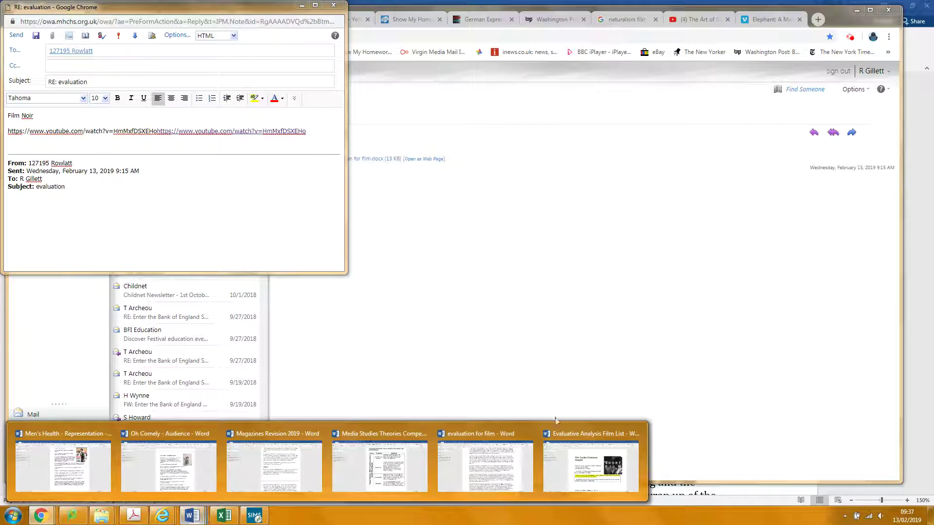
click(493, 444)
Scroll to the Pink Panther theme tune paragraph and highlight 'suggest' and 'previously been used in other films'
scroll(460, 285, down, 4)
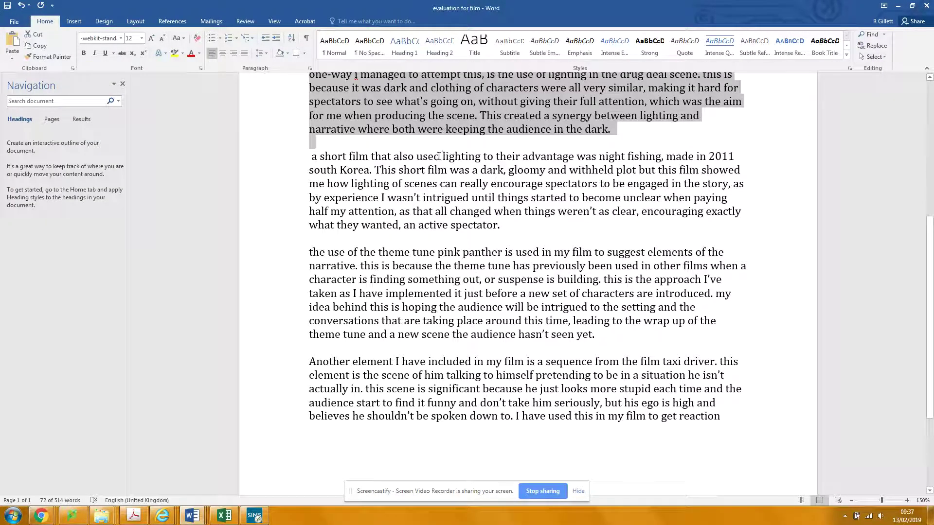
drag(438, 156, 484, 224)
scroll(471, 204, down, 3)
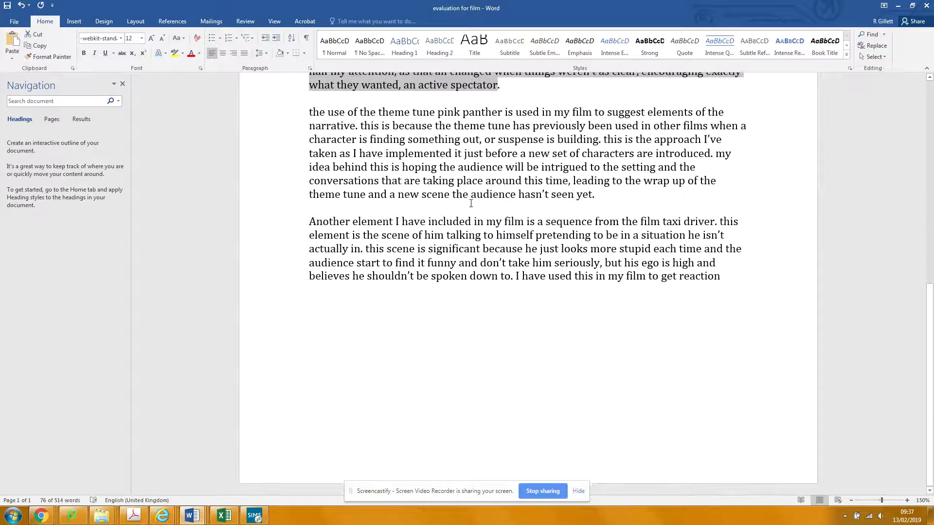
drag(415, 114, 506, 113)
click(506, 113)
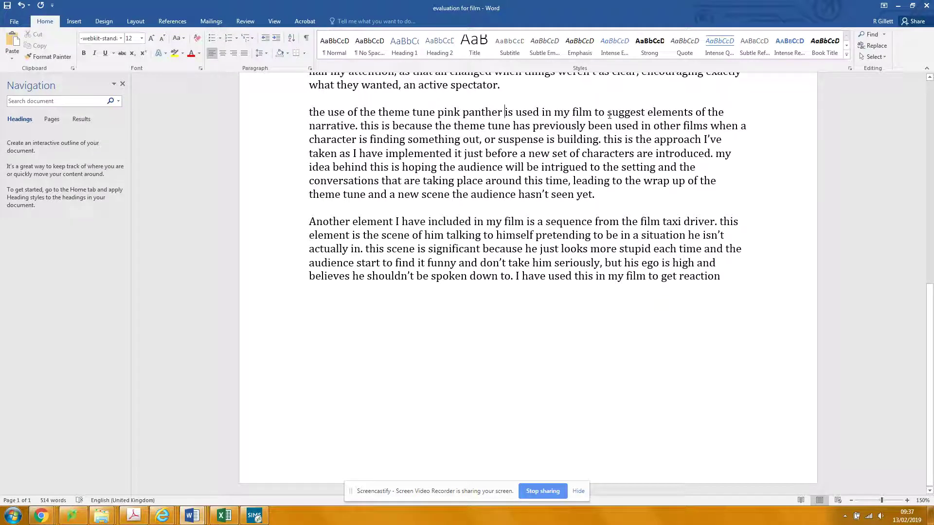
drag(608, 113, 649, 113)
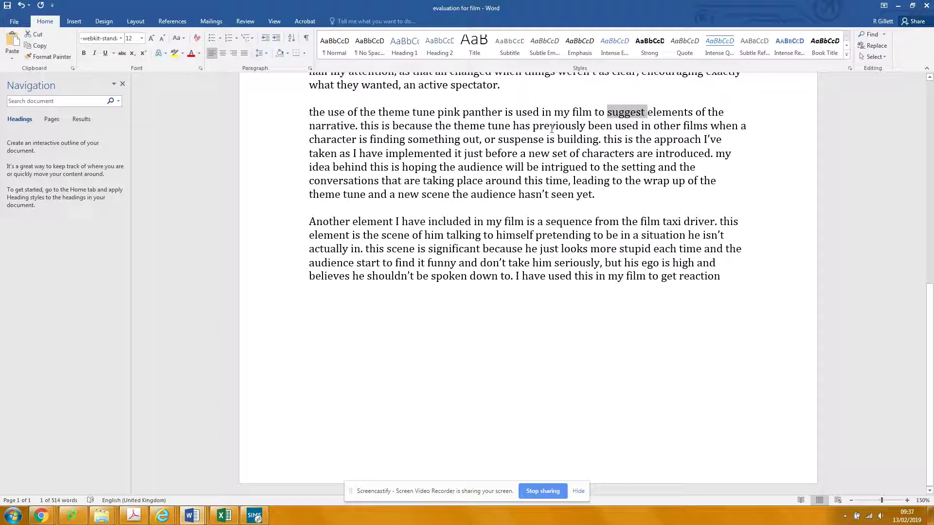
drag(534, 127, 368, 142)
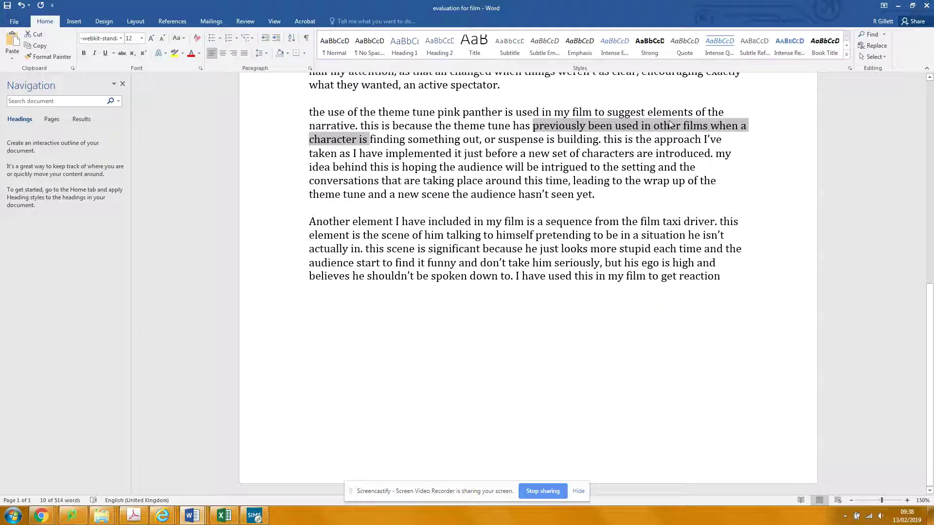
click(642, 127)
Select the theme-tune passage from 'implemented it just before' through 'hasn't seen yet.'
drag(654, 127, 703, 128)
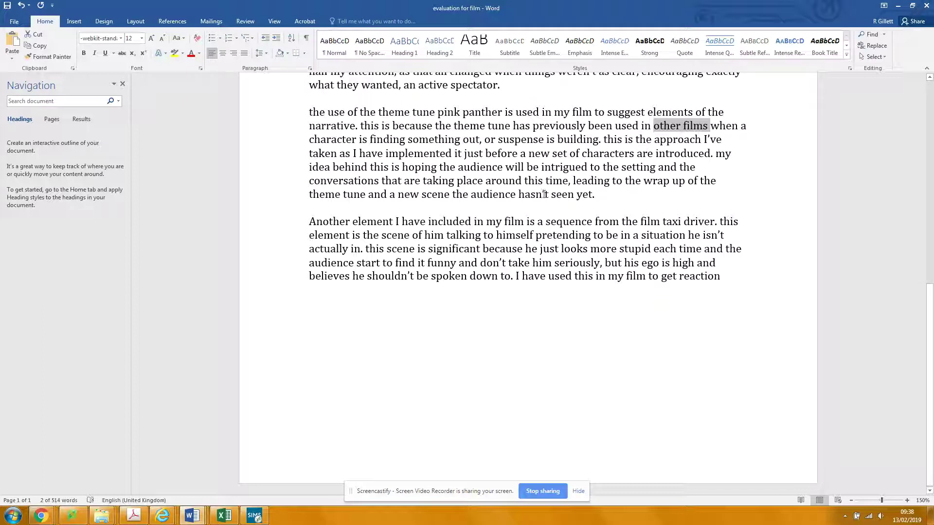
click(310, 168)
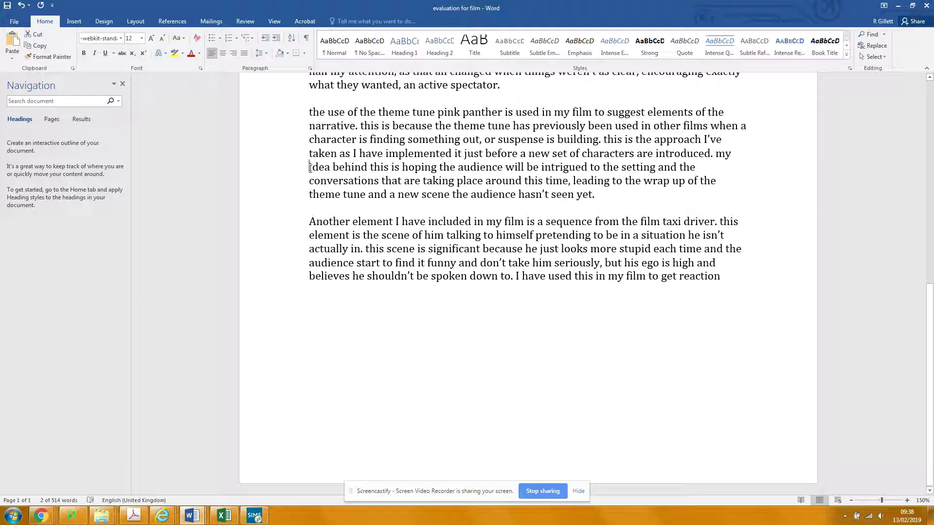
drag(310, 168, 633, 194)
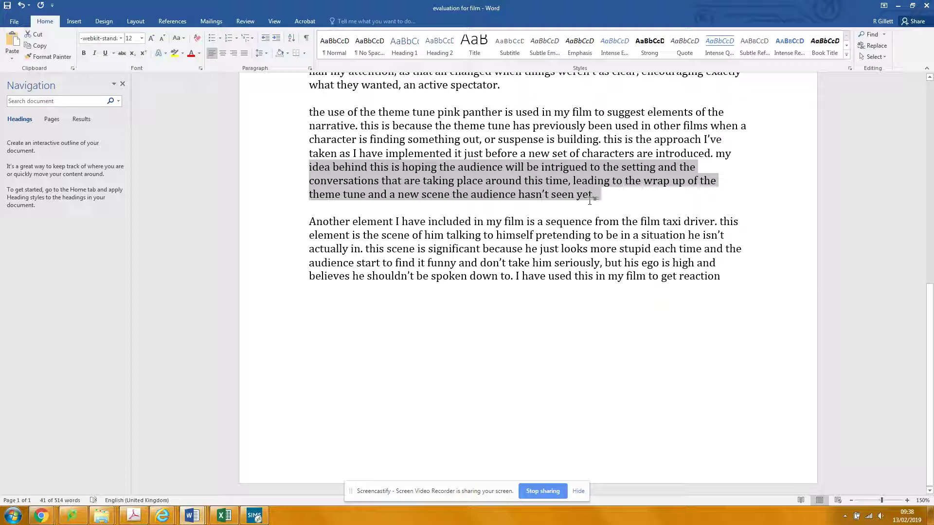
click(631, 196)
drag(625, 181, 686, 182)
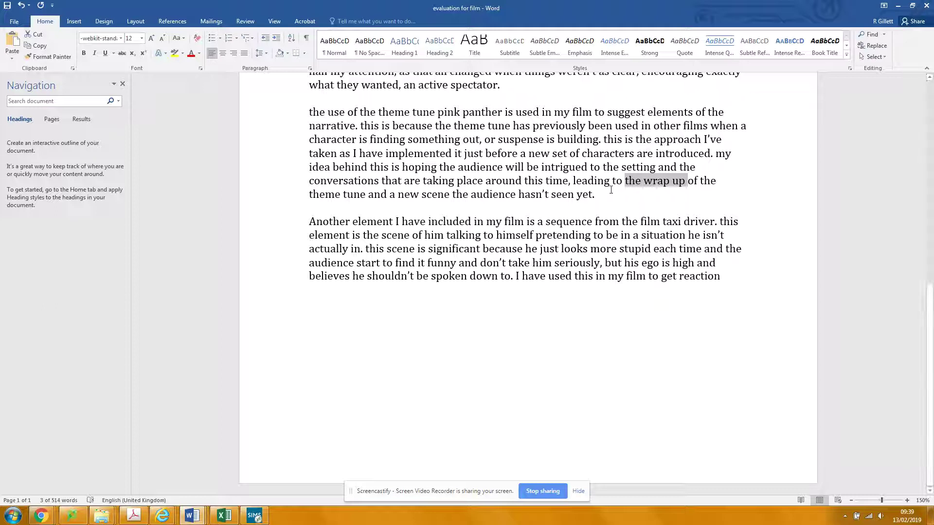
click(576, 168)
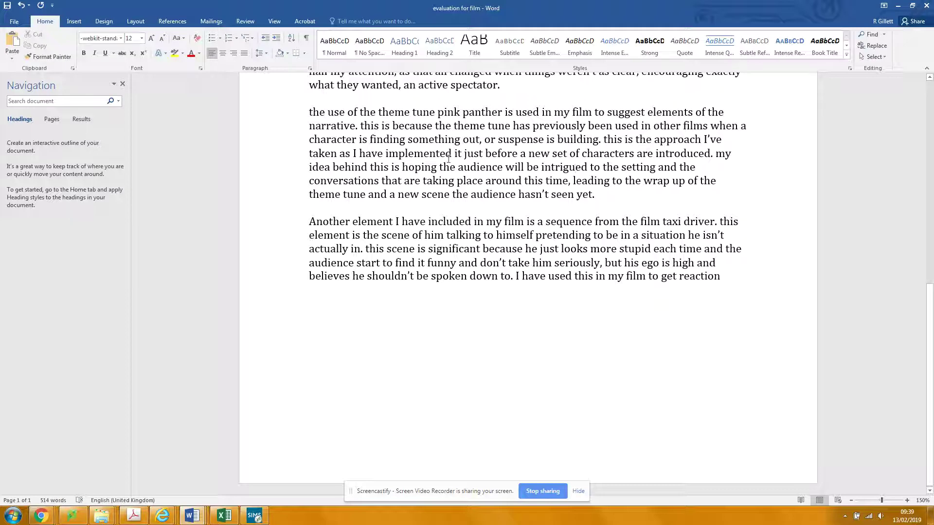
drag(454, 155, 613, 196)
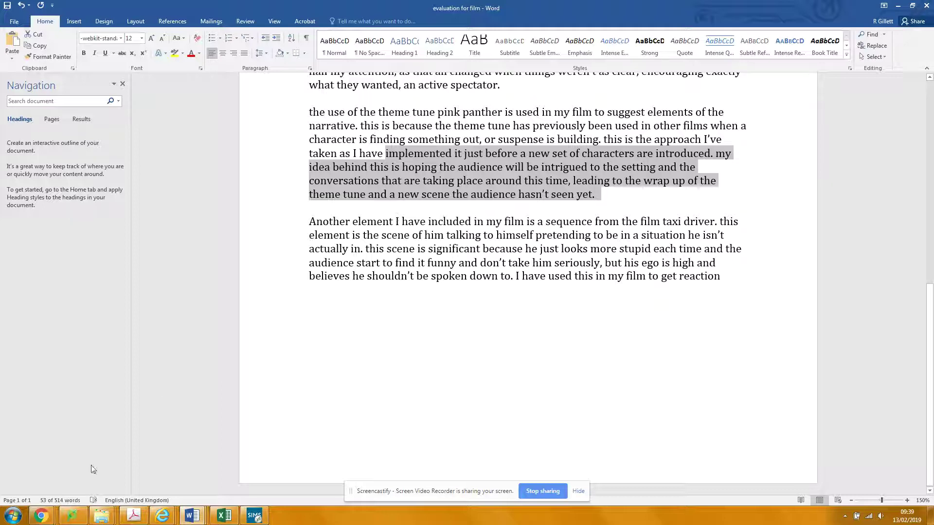
Go back to the H: drive in Explorer, open Film Spec Stuff, and open Film Spec.pdf
click(100, 515)
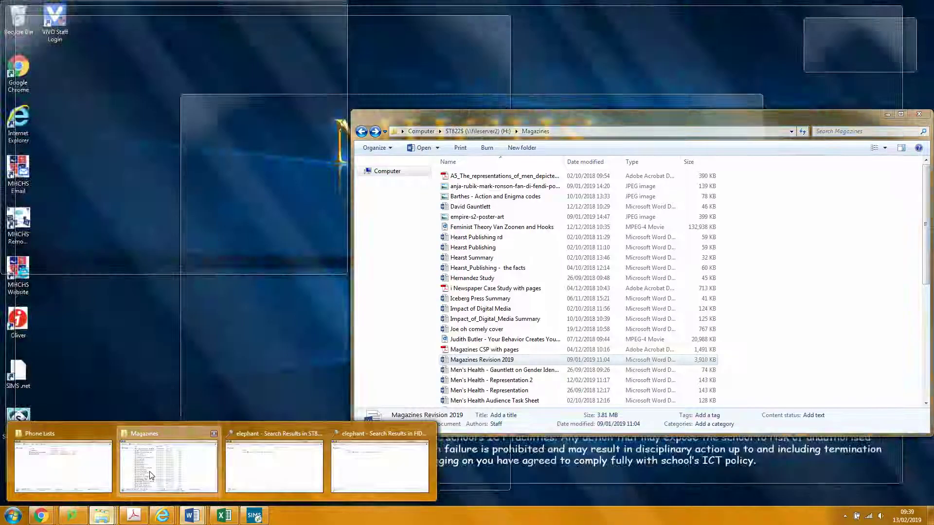
click(151, 475)
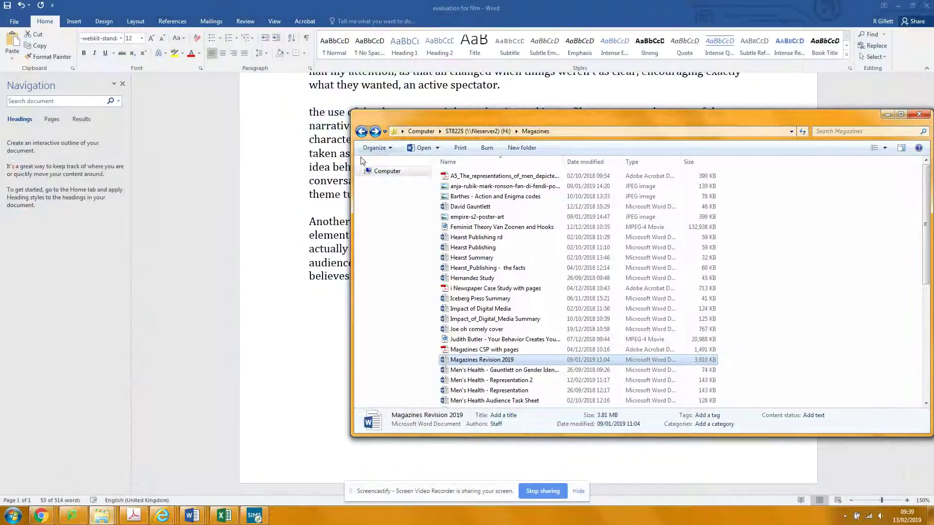
click(361, 131)
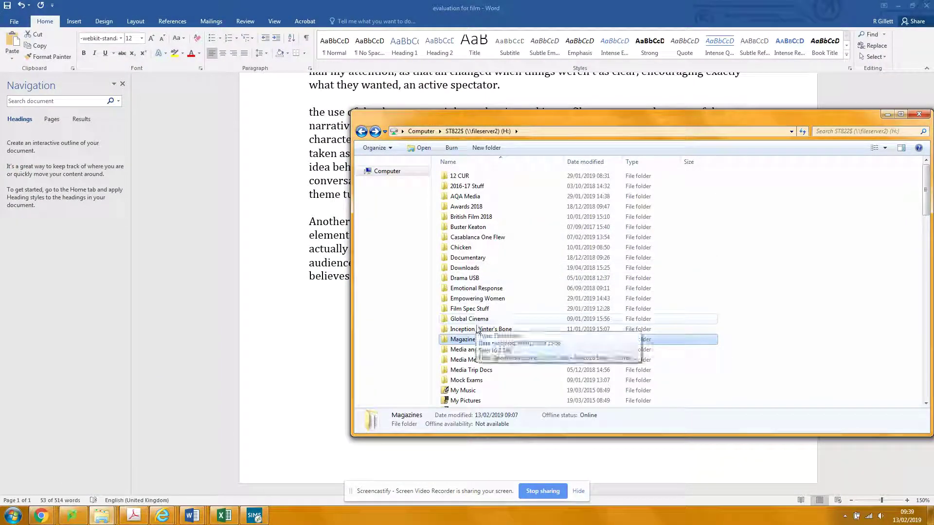
double_click(475, 312)
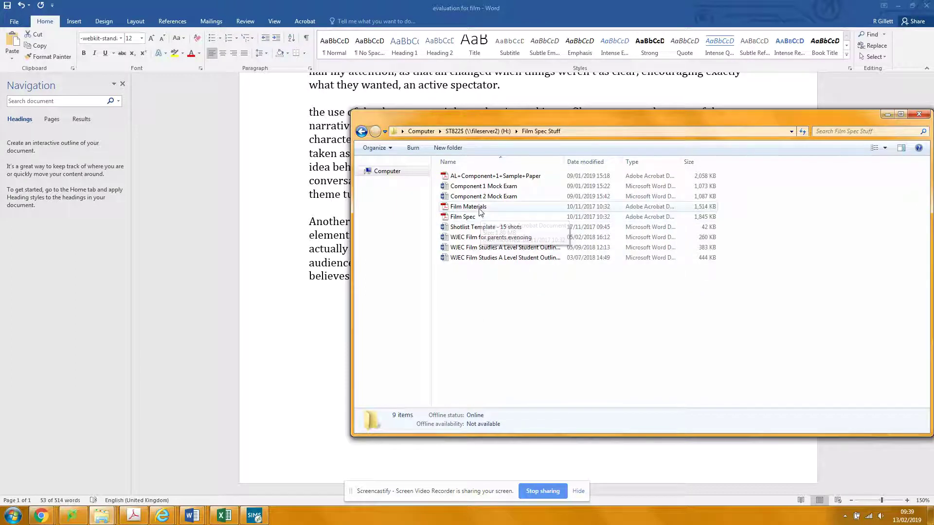
double_click(475, 217)
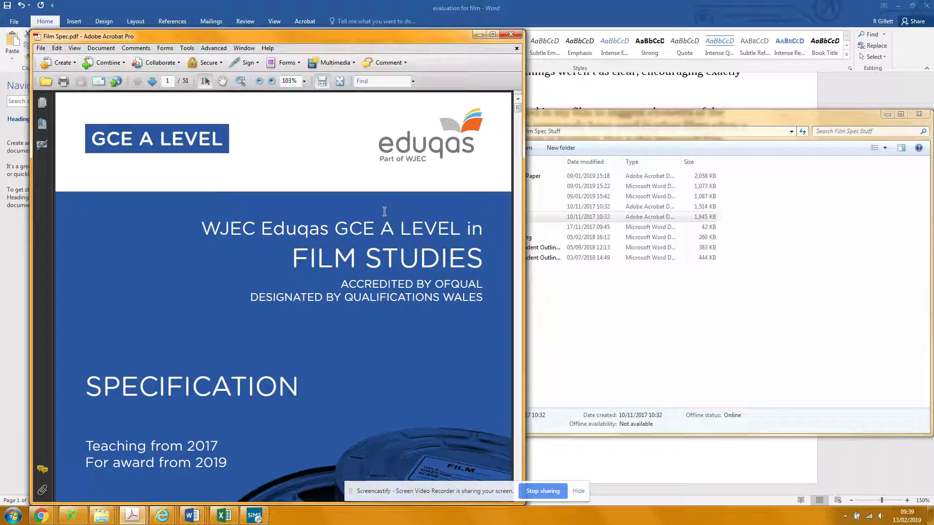
click(377, 81)
text(course)
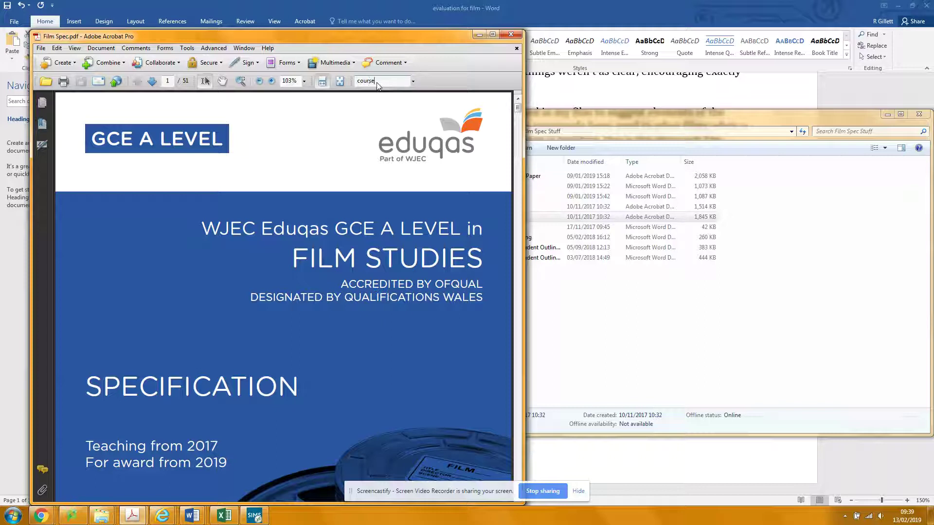
text(work)
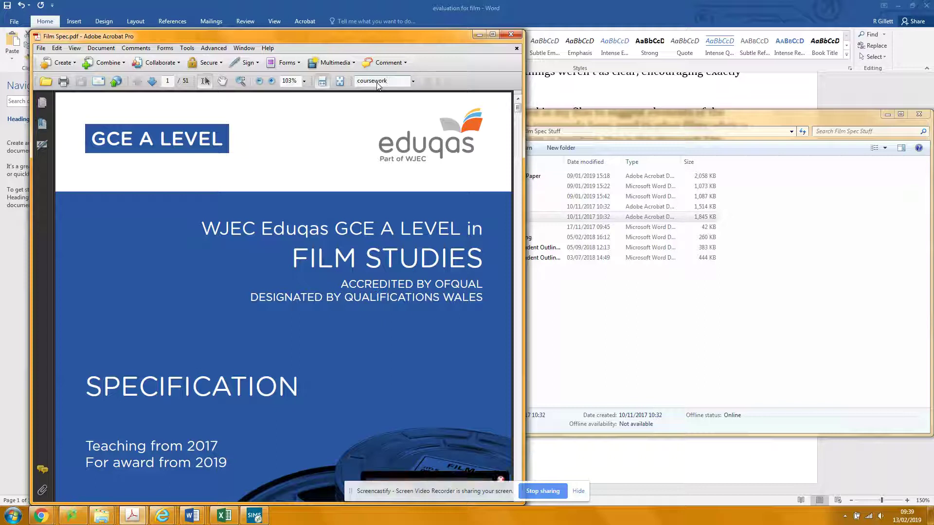
key(Return)
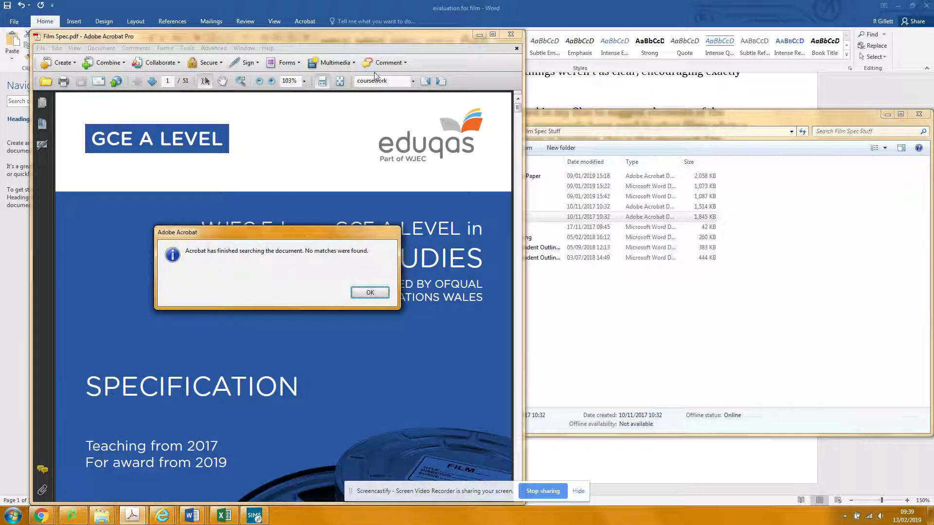
key(Return)
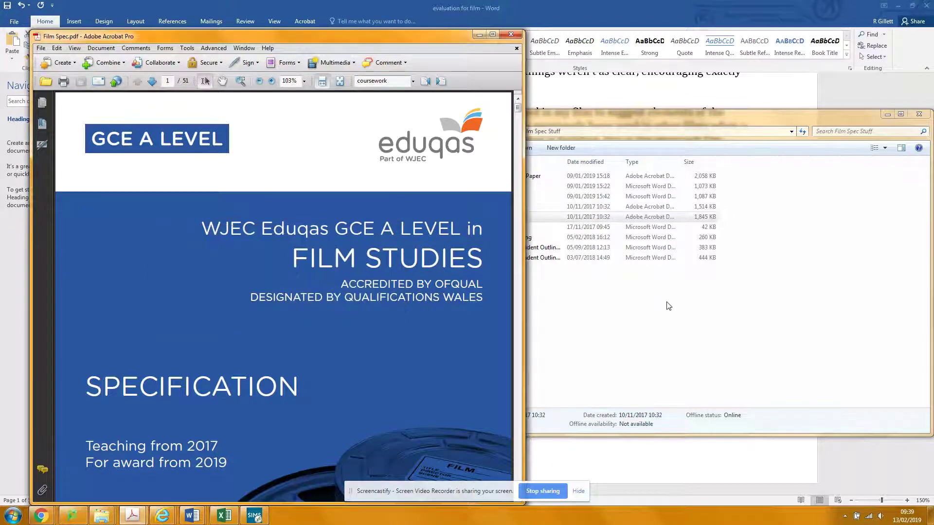
click(392, 81)
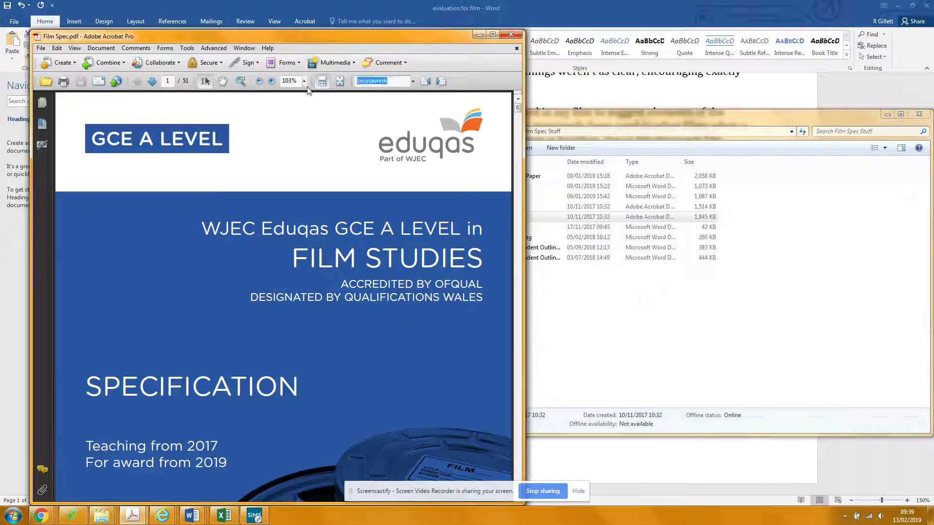
text(product)
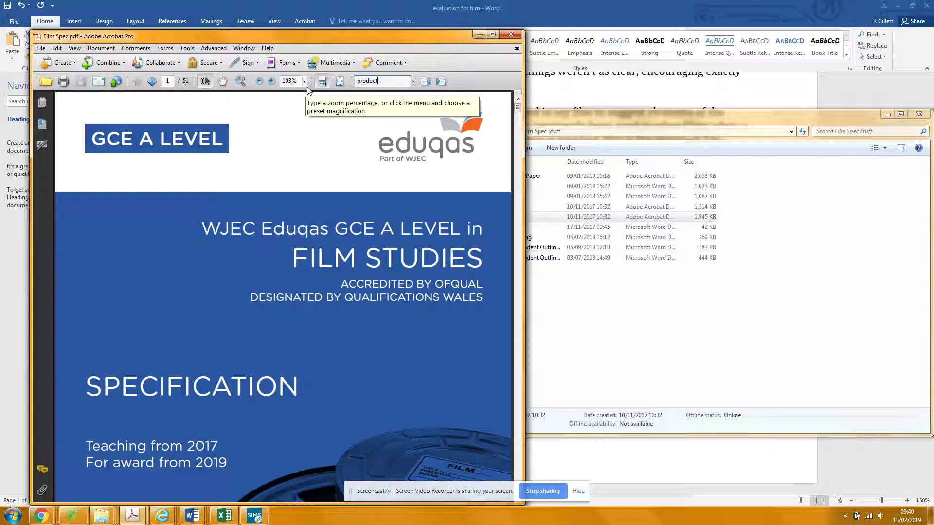
text(ion)
key(Return)
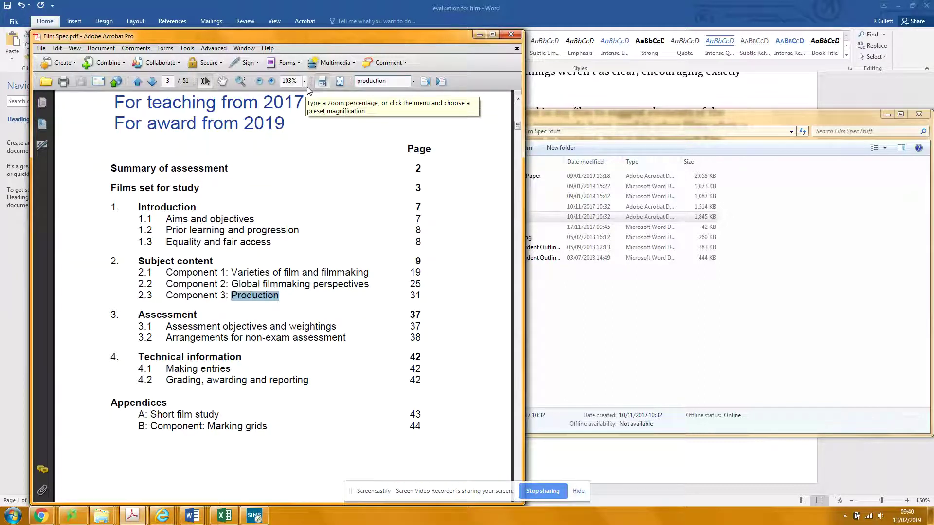
key(Return)
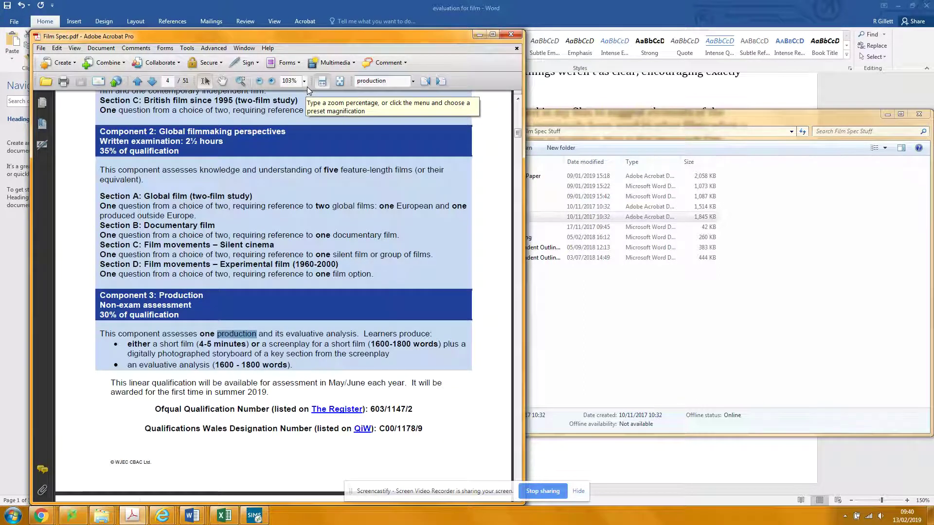
key(Return)
key(Return)
key(Return)
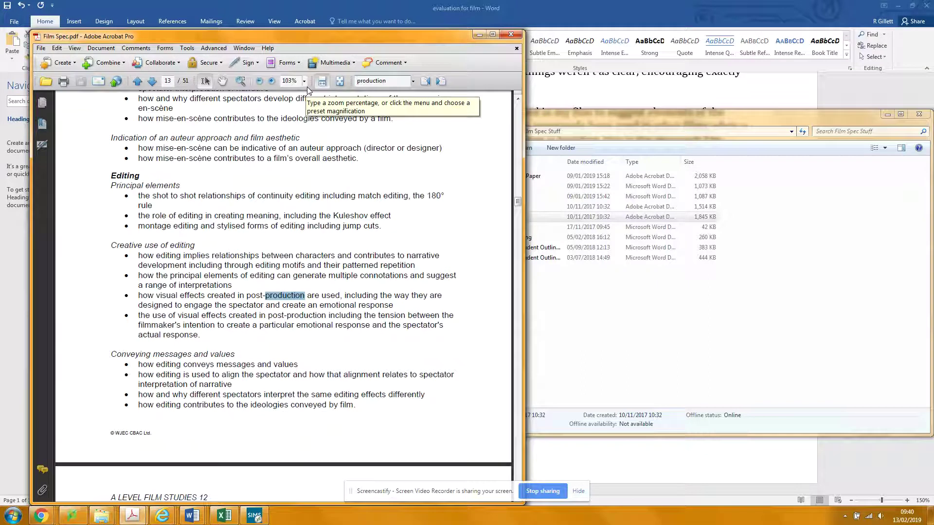
key(Return)
key(Return)
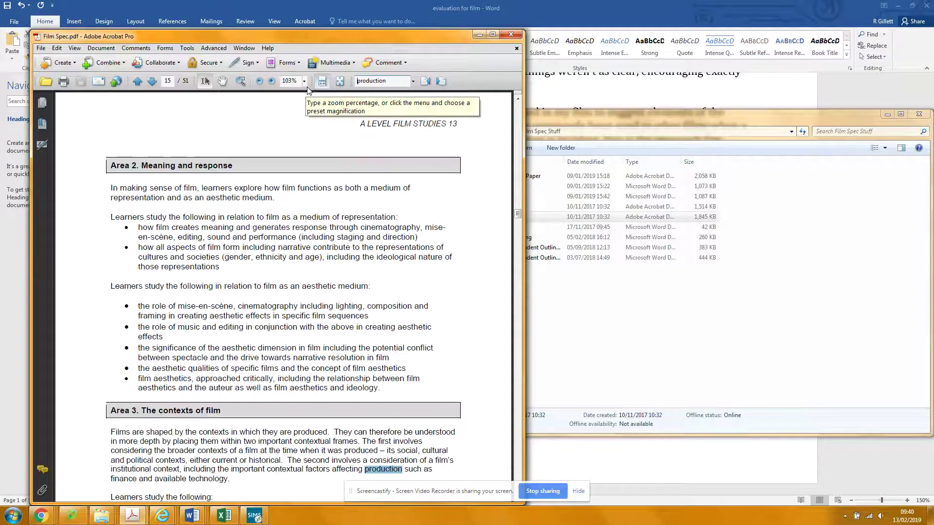
key(Return)
key(Return)
key(Return)
key(Return)
key(Return)
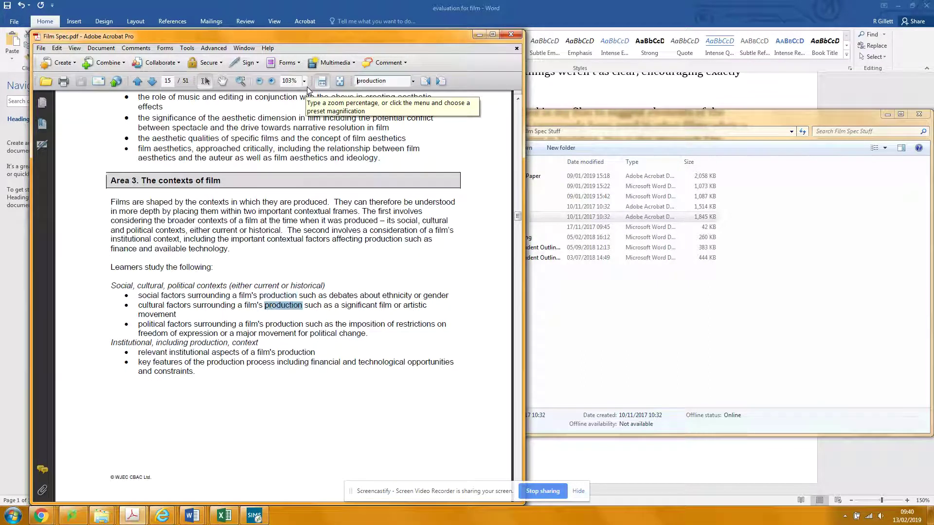
key(Return)
key(Return)
key(Return)
key(Return)
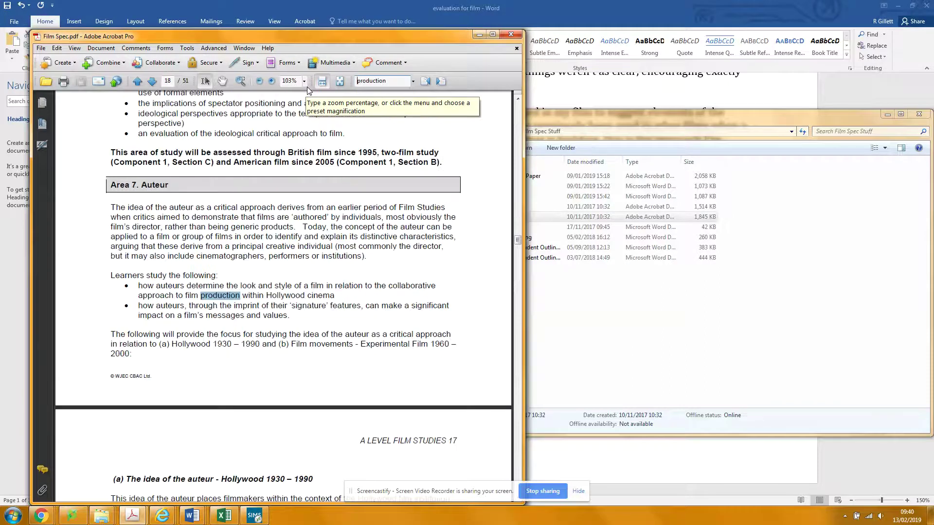
key(Return)
key(Return)
key(Return)
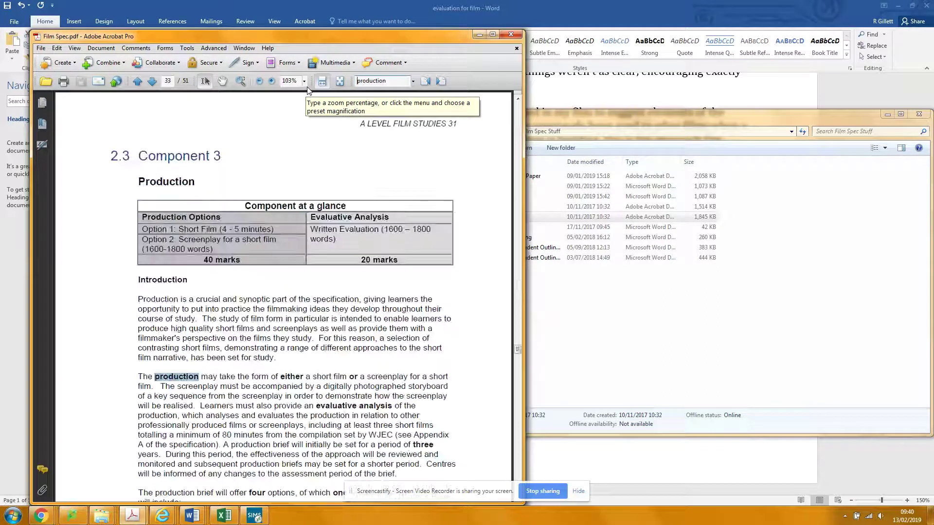
key(Return)
key(Return)
key(Return)
key(Return)
key(Return)
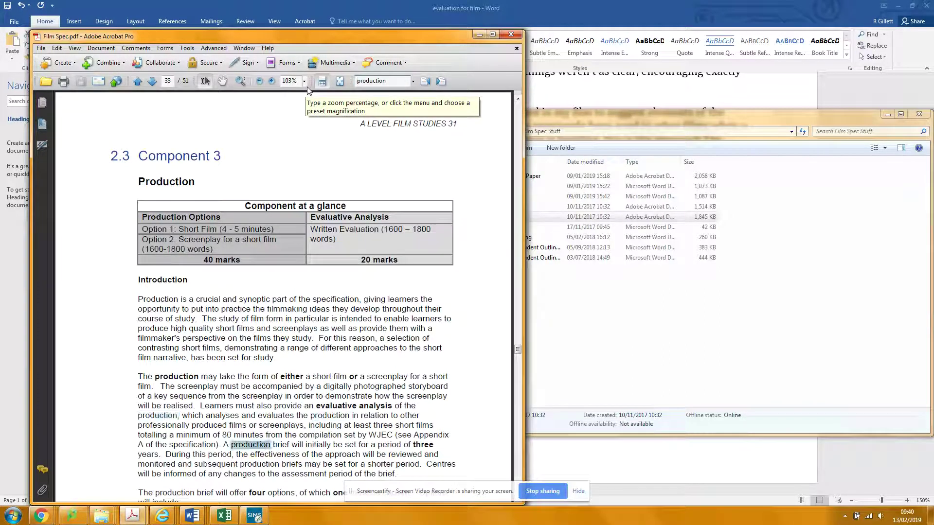
key(Return)
key(Return)
key(Return)
key(Return)
key(Return)
key(Return)
key(Return)
key(Return)
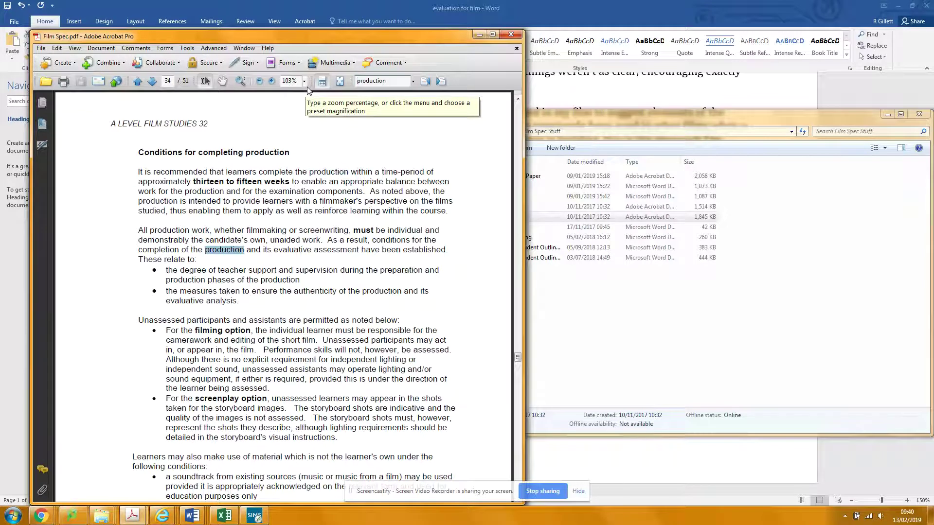
key(Return)
key(Return)
key(Return)
key(Return)
key(Return)
key(Return)
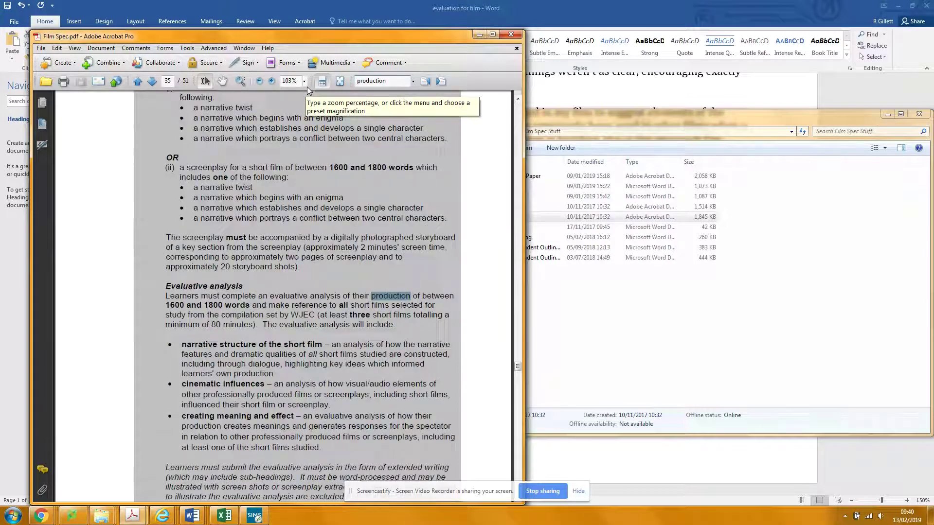
key(Return)
key(Return)
key(Return)
key(Return)
key(Return)
key(Return)
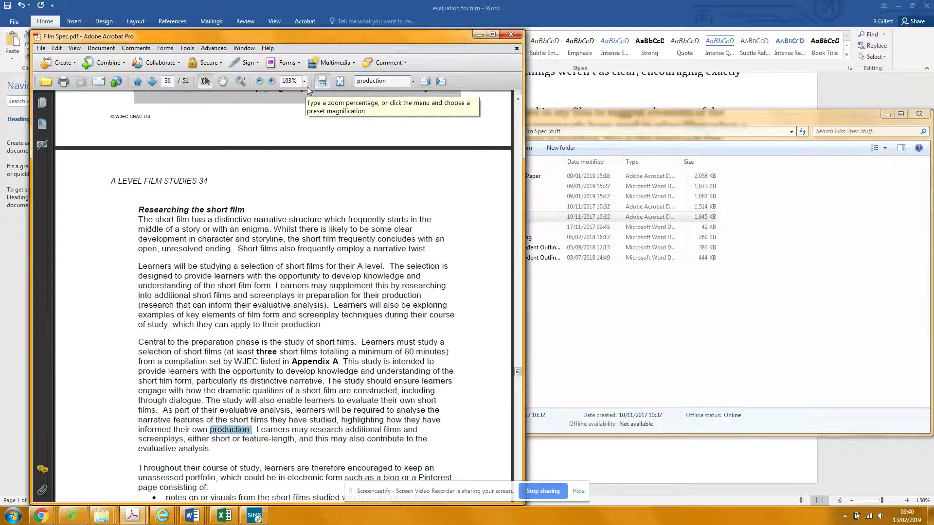
key(Return)
key(Return)
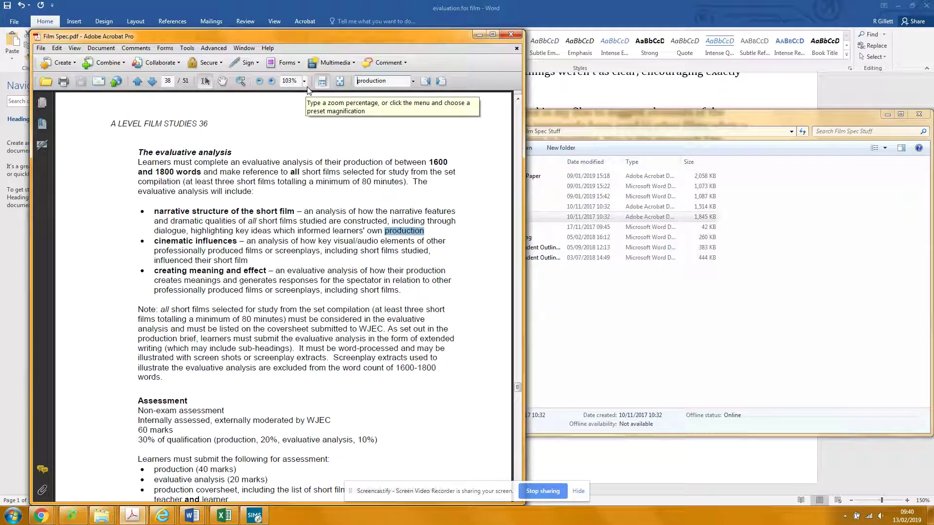
key(Return)
key(Return)
key(Return)
key(Return)
key(Return)
key(Return)
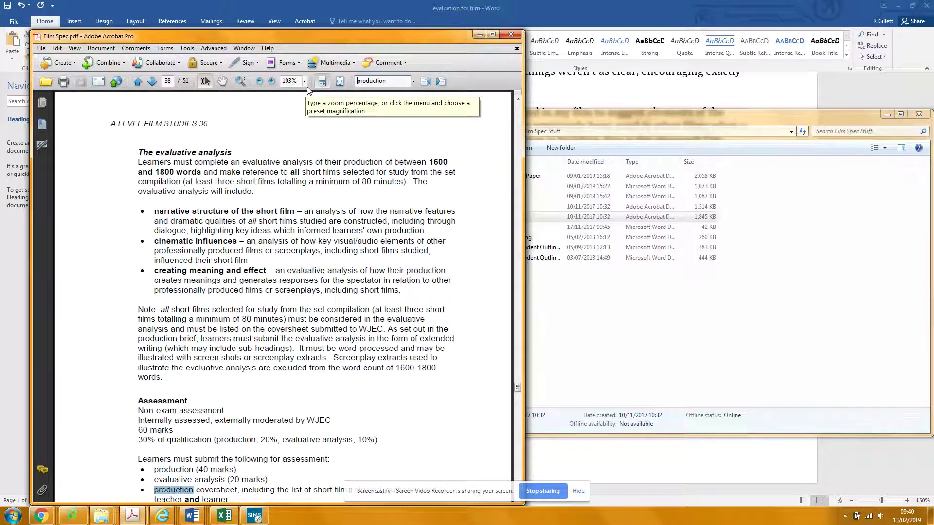
key(Return)
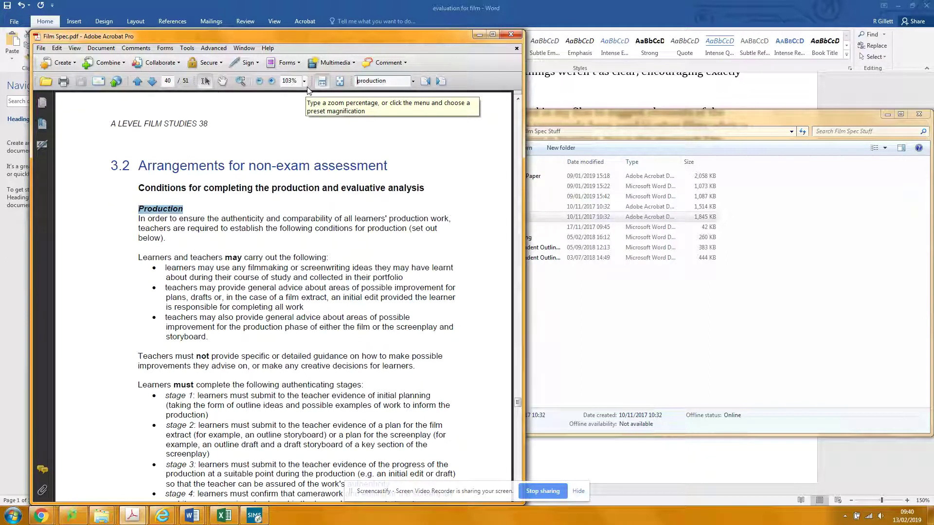
key(Return)
key(Return)
key(Return)
key(Return)
key(Return)
key(Return)
key(Return)
key(Return)
key(Return)
key(Return)
key(Return)
key(Return)
key(Return)
key(Return)
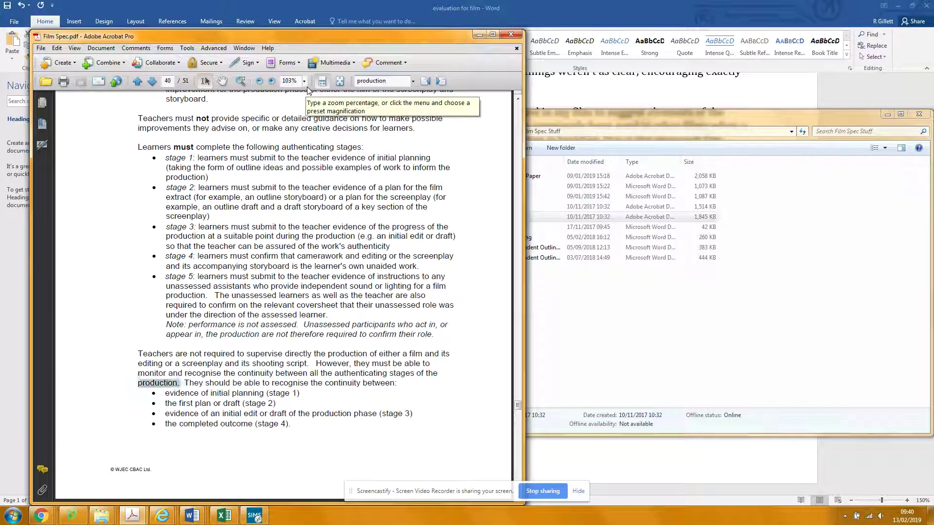
key(Return)
key(Return)
key(Return)
key(Return)
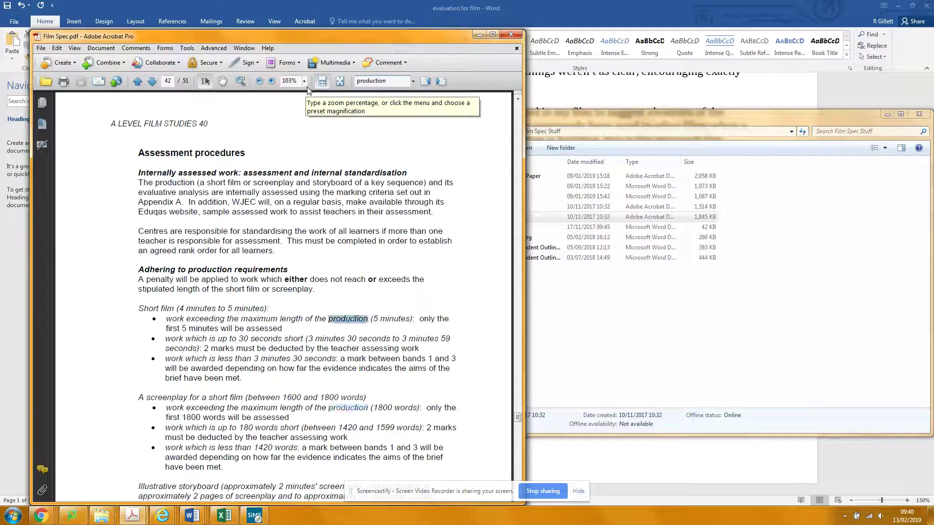
Close the specification, open Film Materials.pdf, and search it for 'production'
click(511, 34)
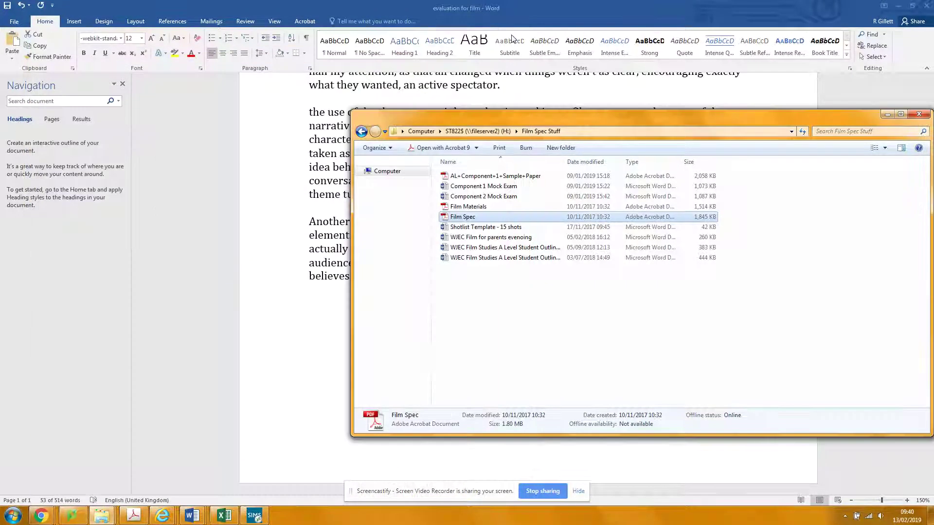
double_click(484, 209)
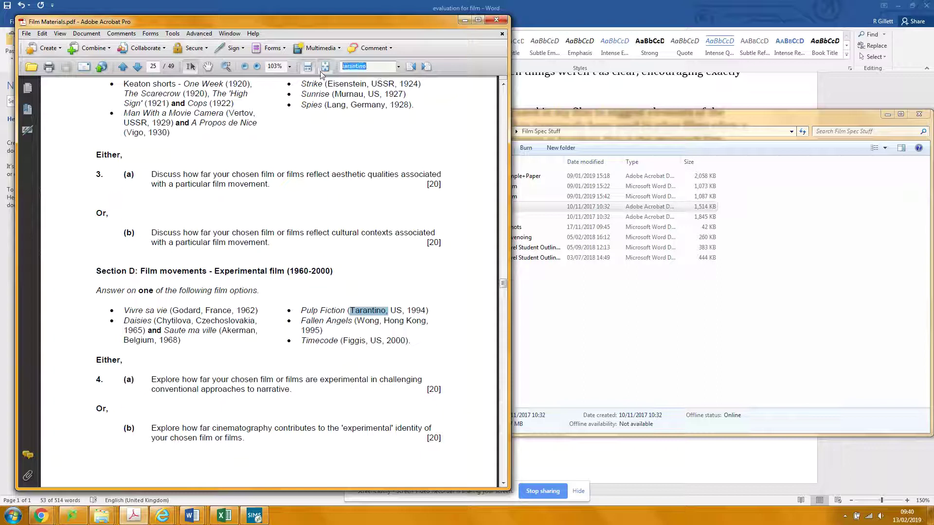
text(pro)
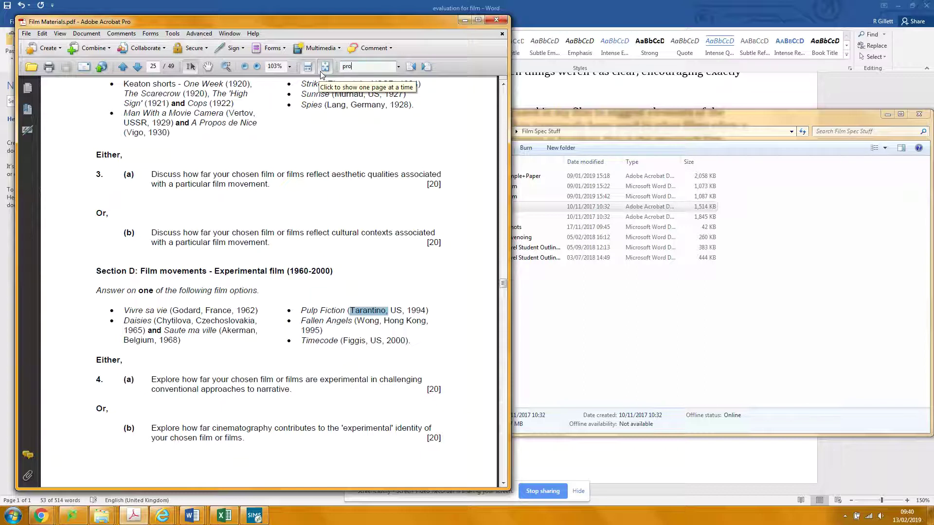
text(duction)
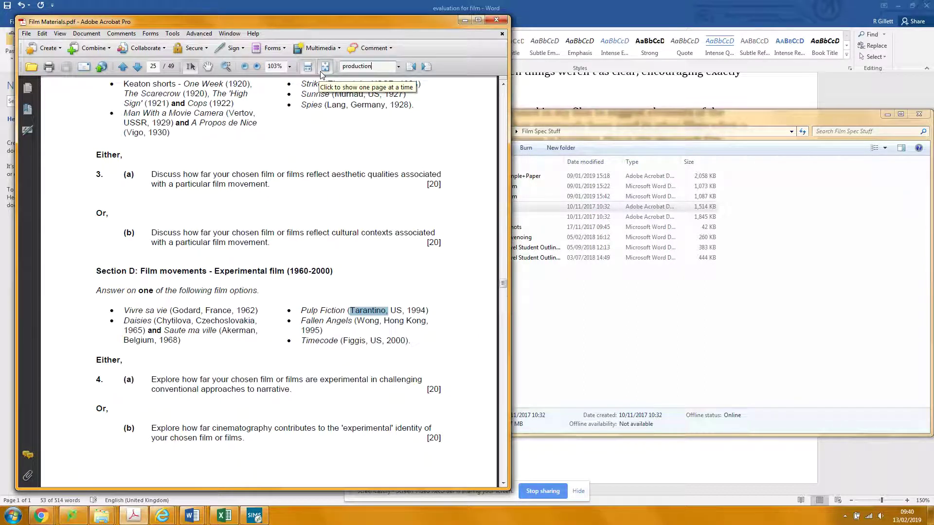
key(Return)
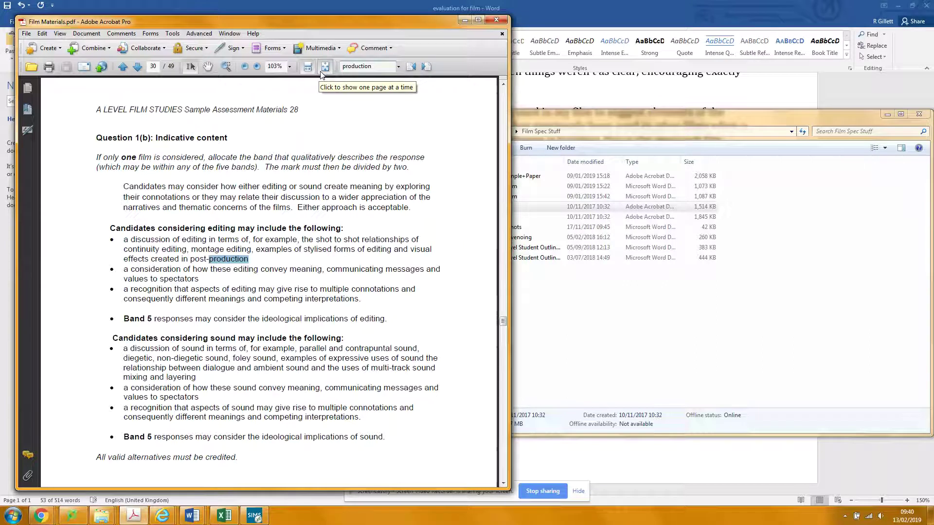
key(Return)
key(Return)
key(Return)
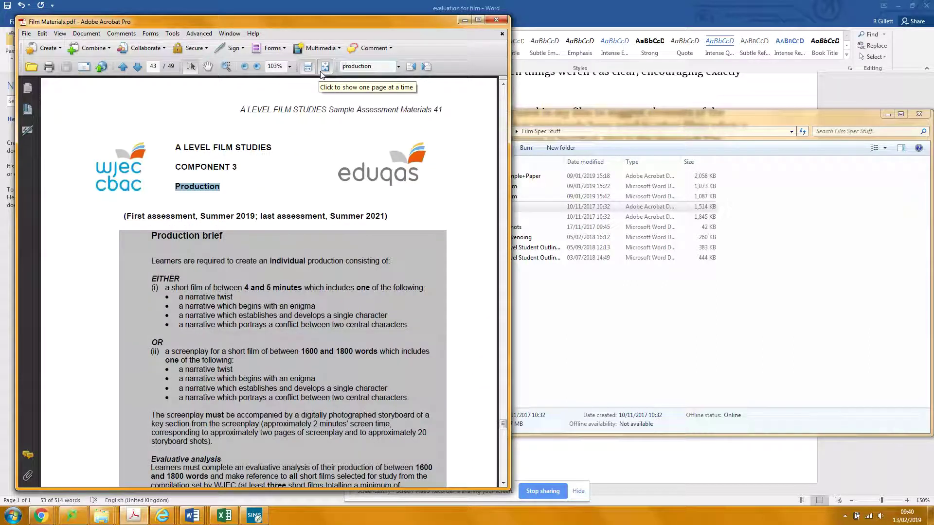
key(Return)
Fit the page to view and move through the matches down to page 48's evaluative analysis marking grid
key(Return)
click(320, 71)
key(Return)
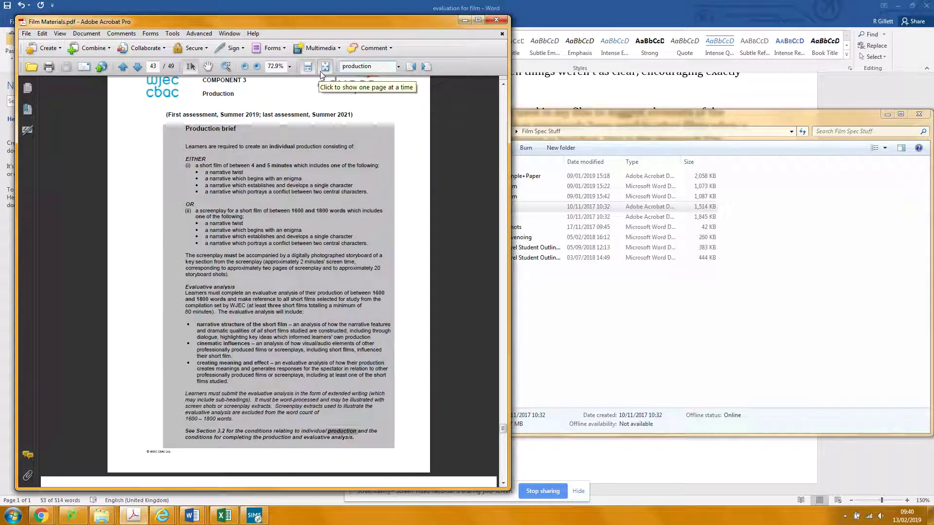
key(Return)
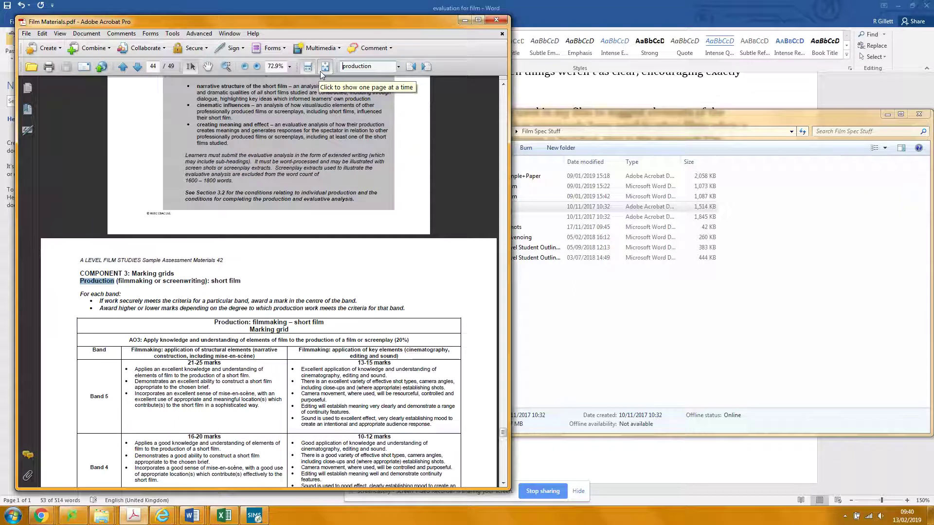
scroll(313, 208, down, 3)
scroll(313, 208, down, 4)
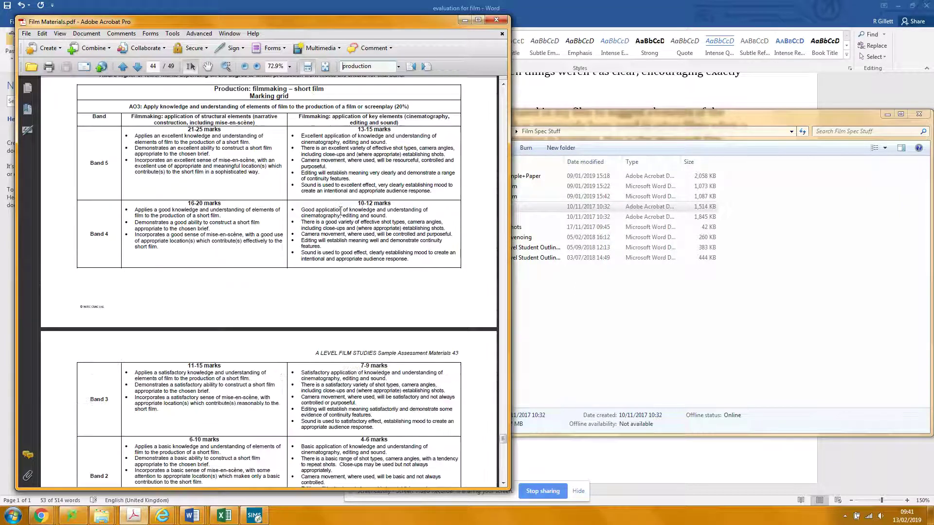
scroll(345, 214, down, 5)
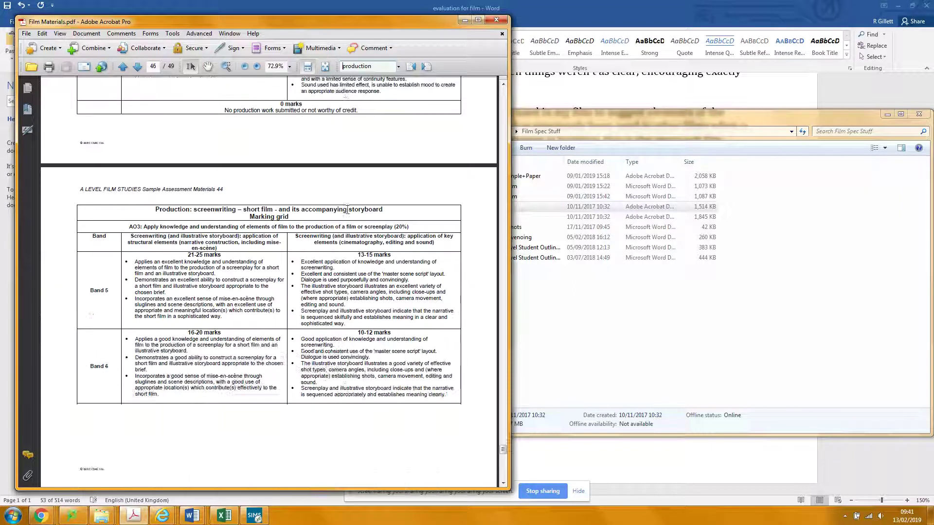
scroll(377, 225, down, 6)
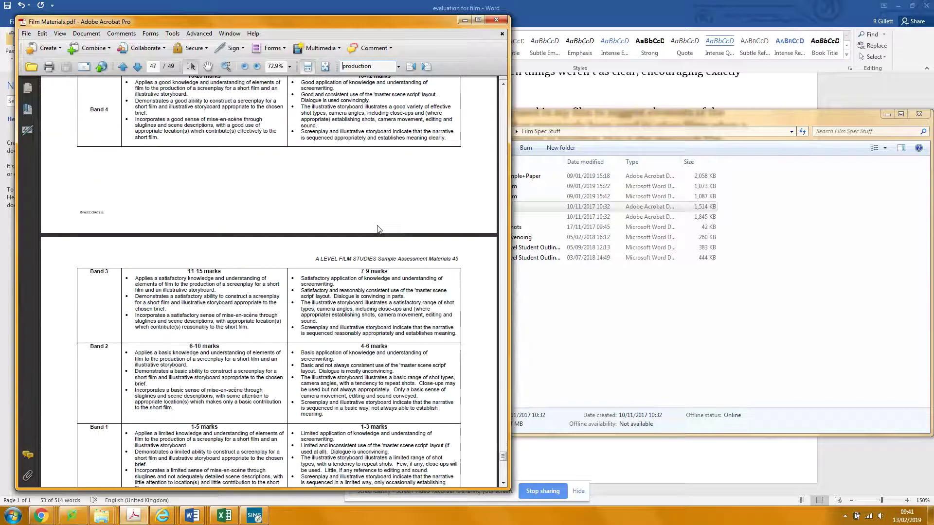
scroll(378, 224, down, 6)
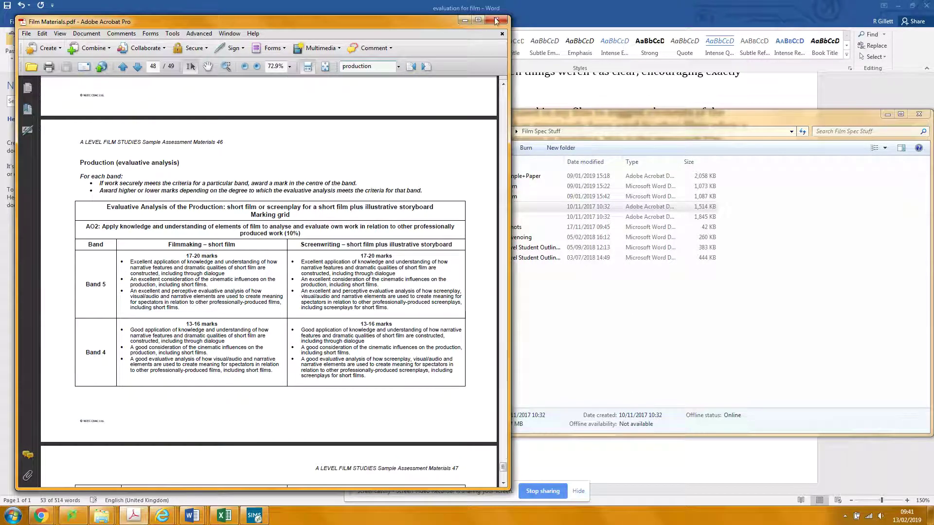
Maximize Acrobat and scroll through the marking grid's Band rows
click(479, 20)
scroll(567, 125, down, 5)
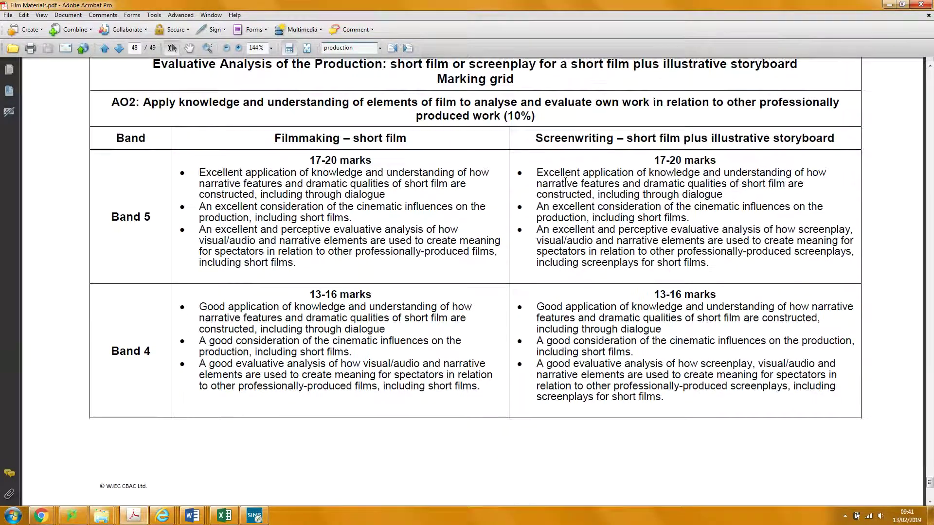
scroll(567, 175, down, 3)
scroll(562, 180, up, 2)
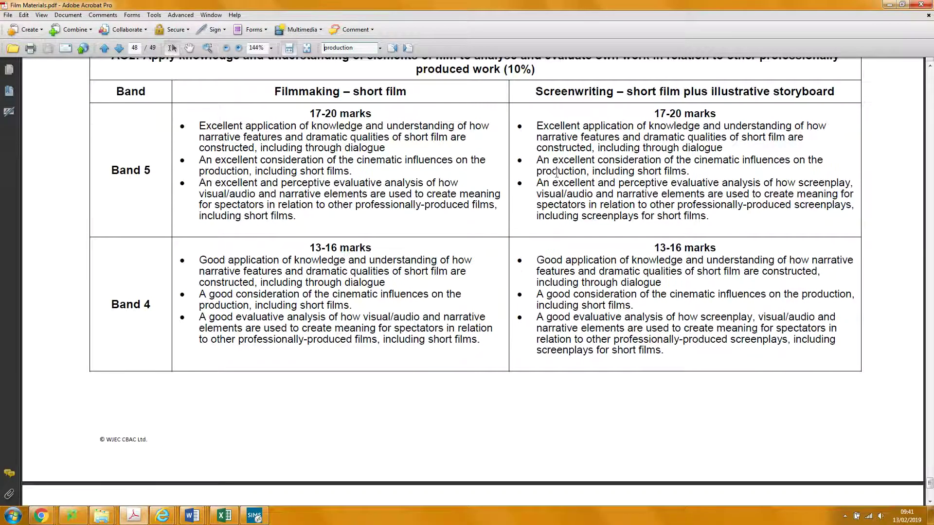
scroll(557, 173, up, 1)
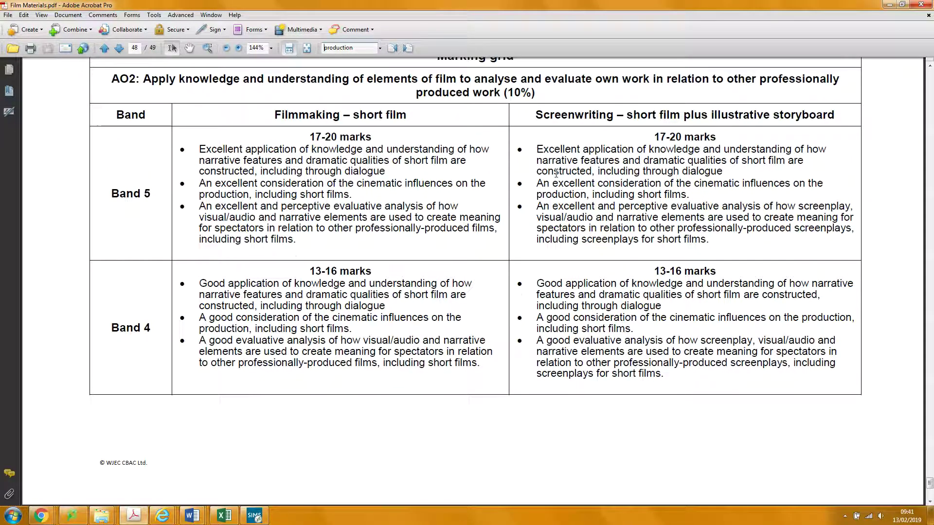
scroll(555, 175, up, 2)
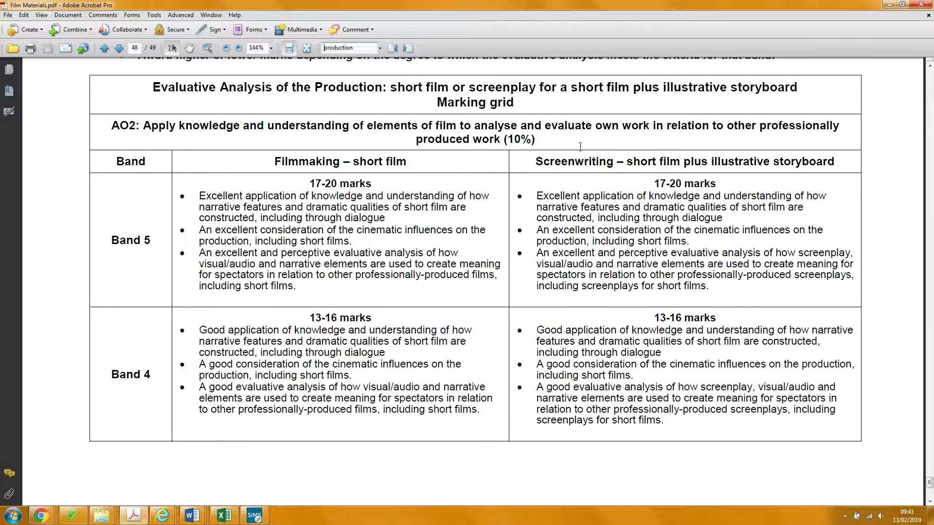
scroll(580, 146, down, 16)
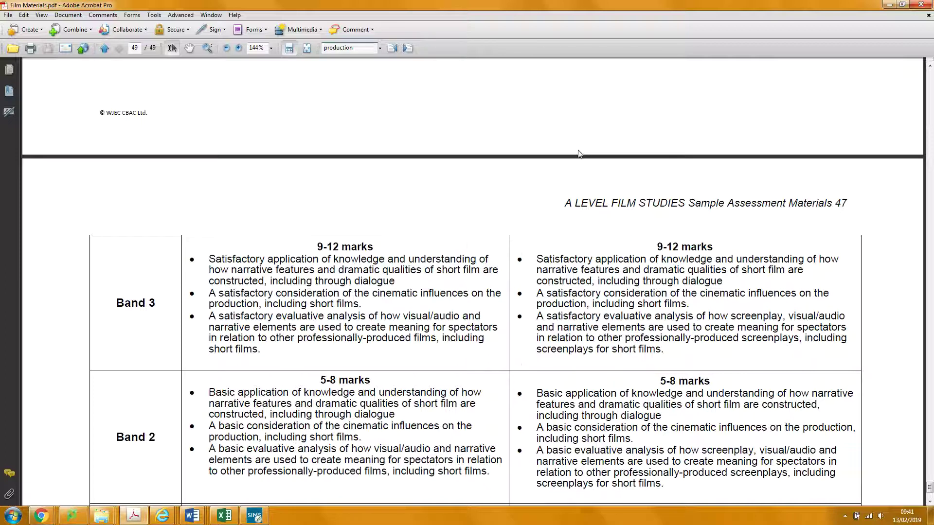
scroll(578, 154, up, 16)
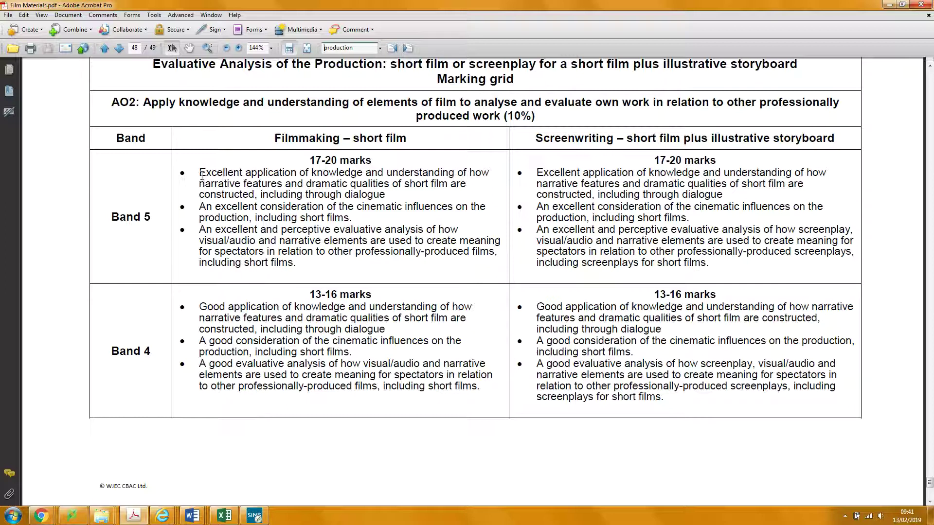
Highlight the three Band 5 'Filmmaking – short film' criteria, separately and then together
drag(200, 174, 383, 194)
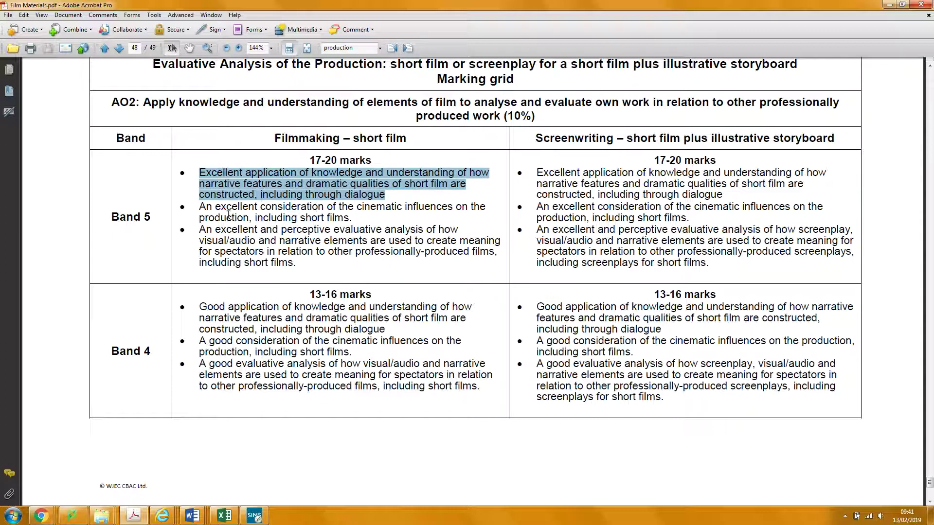
drag(215, 207, 325, 214)
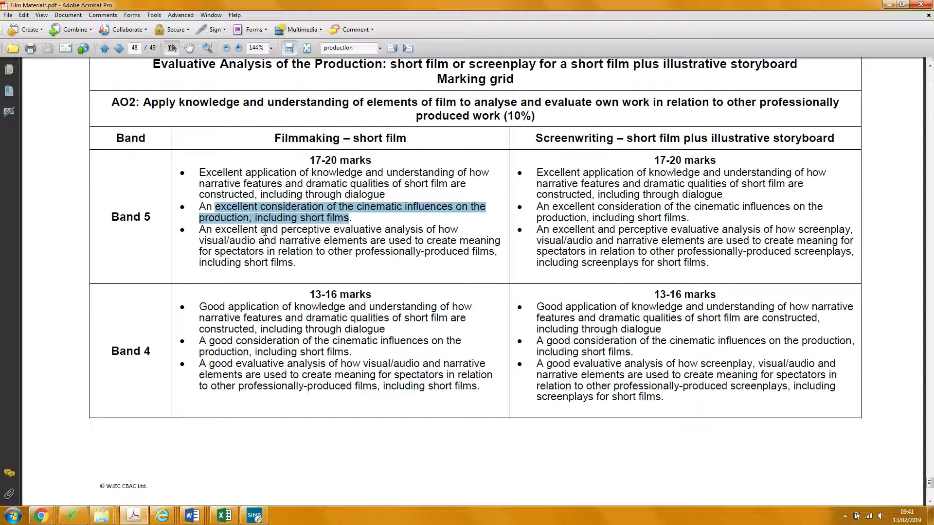
drag(278, 231, 501, 241)
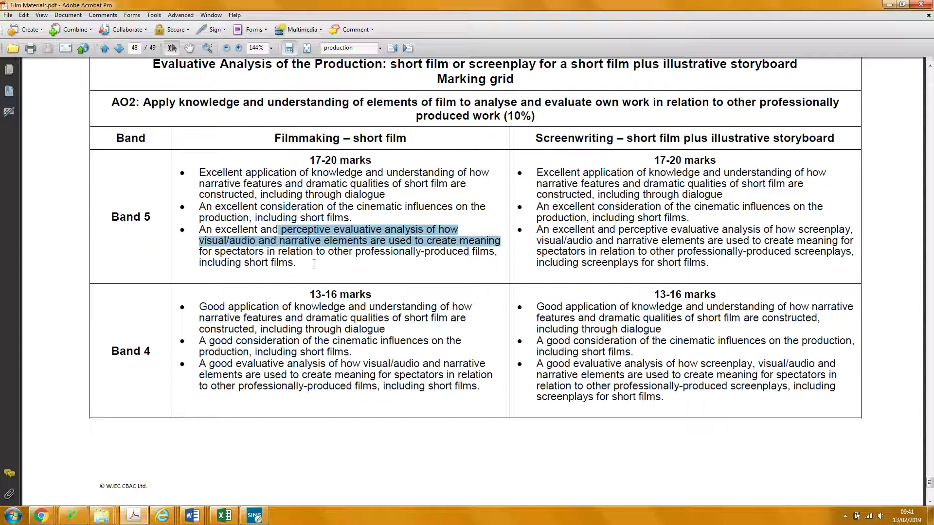
scroll(313, 263, down, 10)
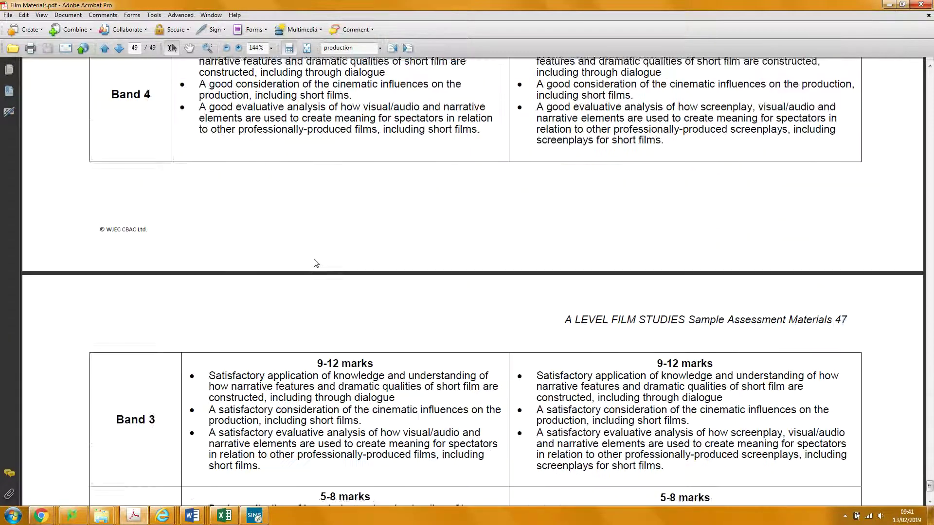
scroll(315, 257, down, 10)
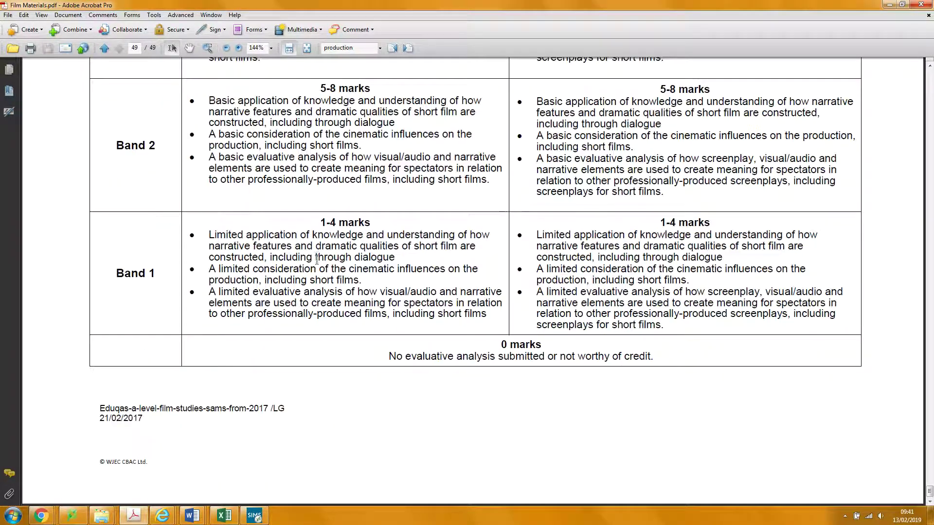
scroll(320, 256, up, 8)
scroll(321, 252, up, 10)
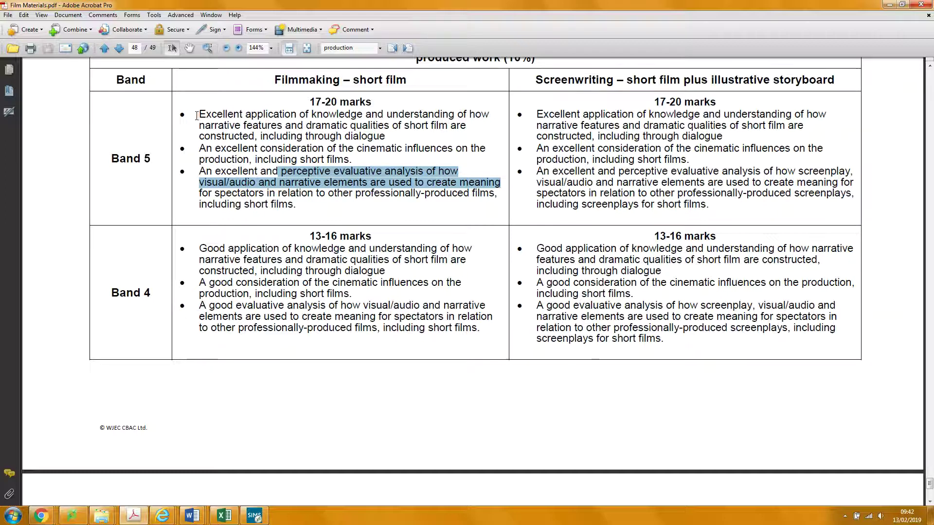
drag(197, 115, 305, 209)
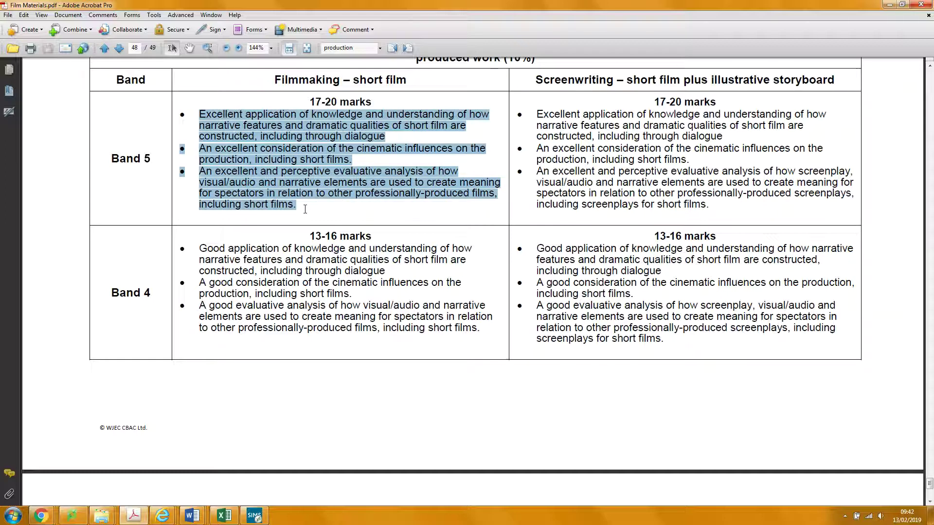
click(890, 4)
Bring Word forward and select the opening of the 'Another element' Taxi Driver paragraph
click(307, 349)
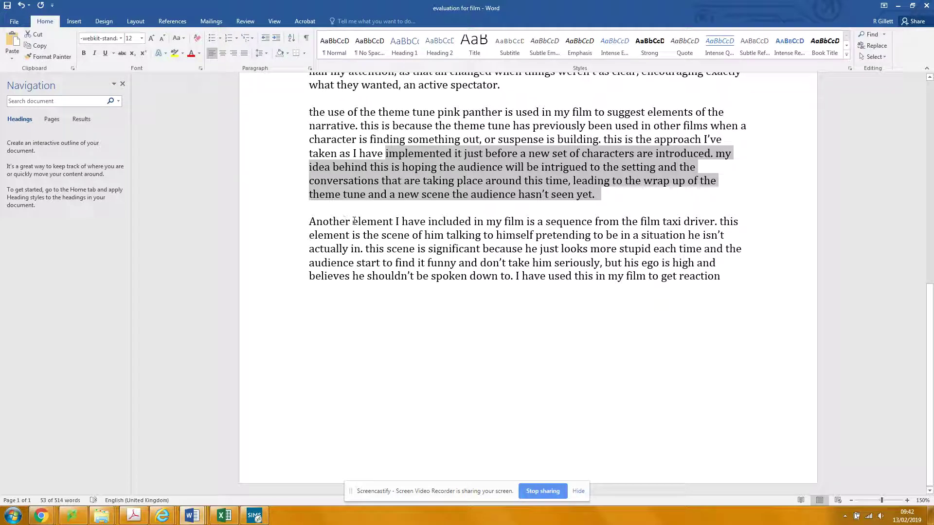
drag(310, 222, 649, 260)
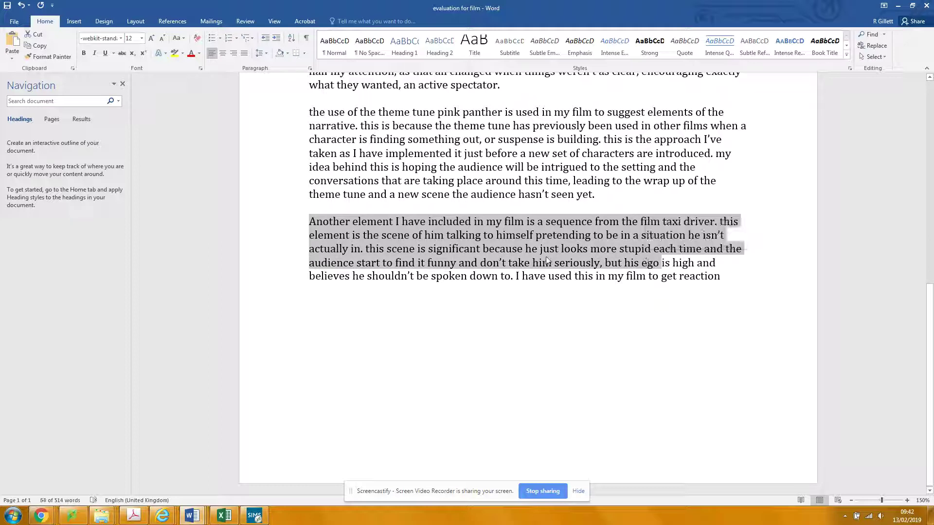